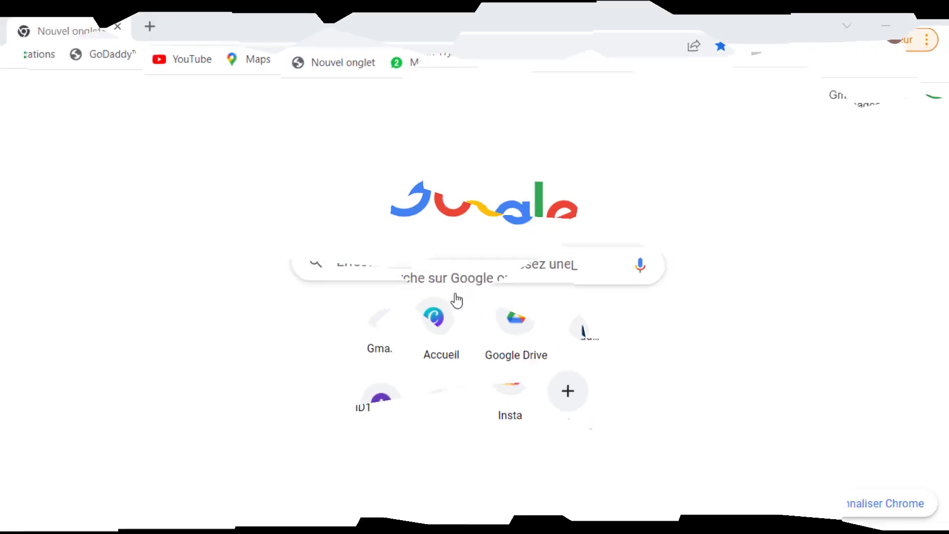
Step: Open Canva and create a blank Instagram post design of 1080 × 1080 px
left_click(439, 321)
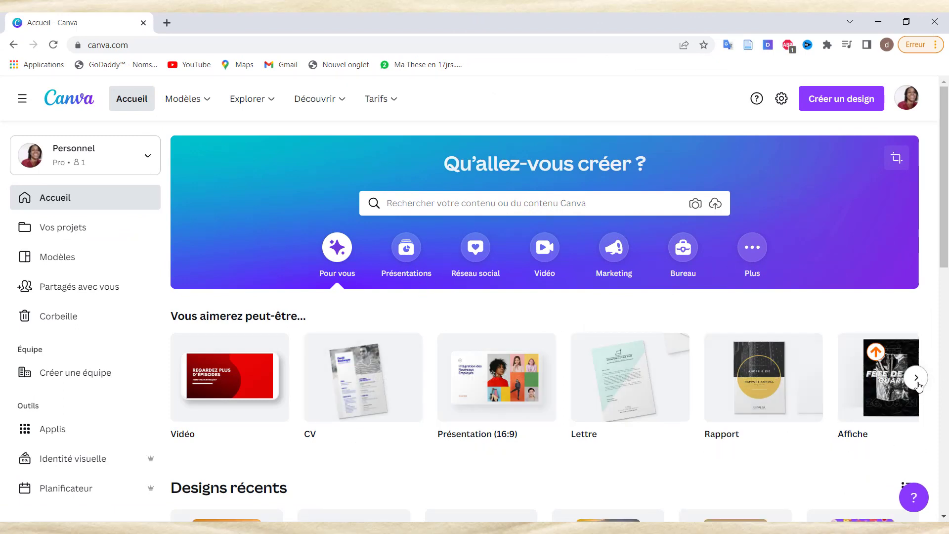
left_click(921, 379)
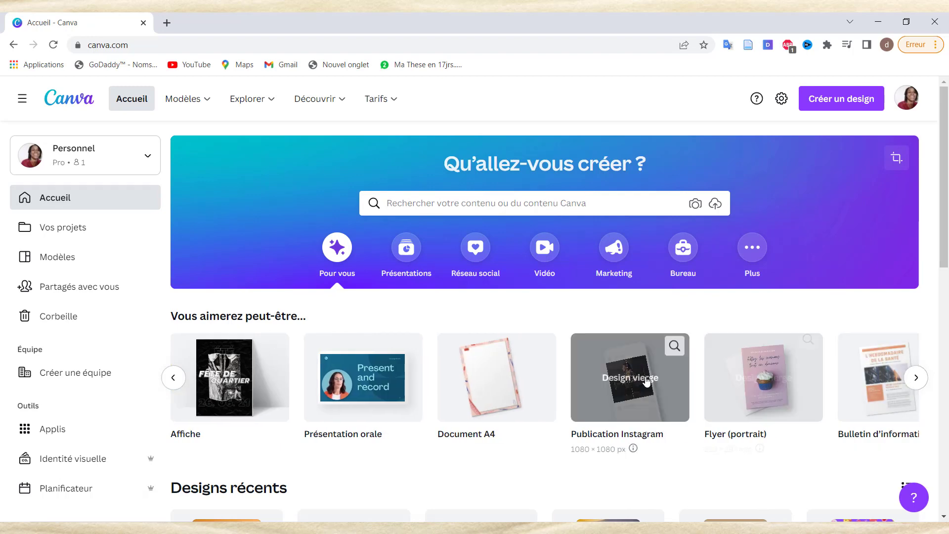
left_click(616, 388)
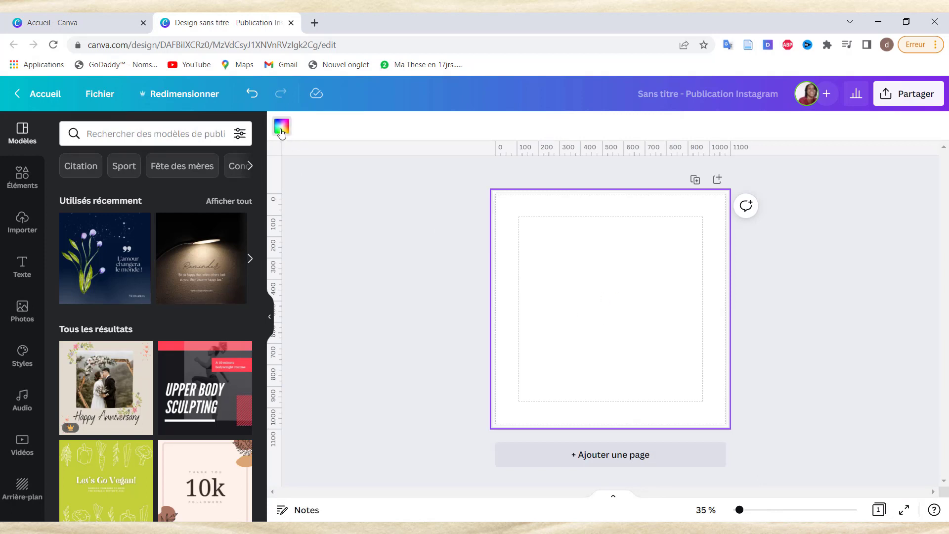
Step: Set the page's background to the orange from the brand palette
left_click(282, 127)
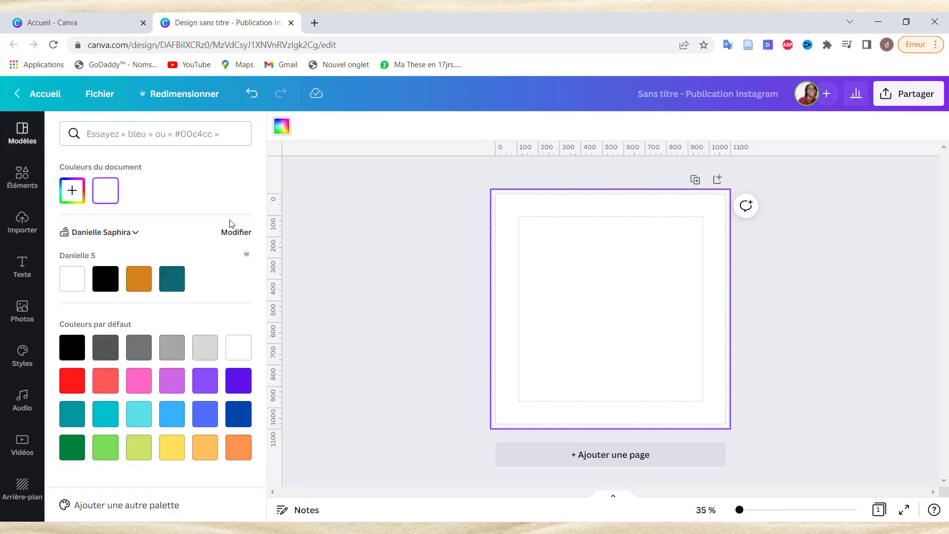
left_click(140, 286)
left_click(600, 317)
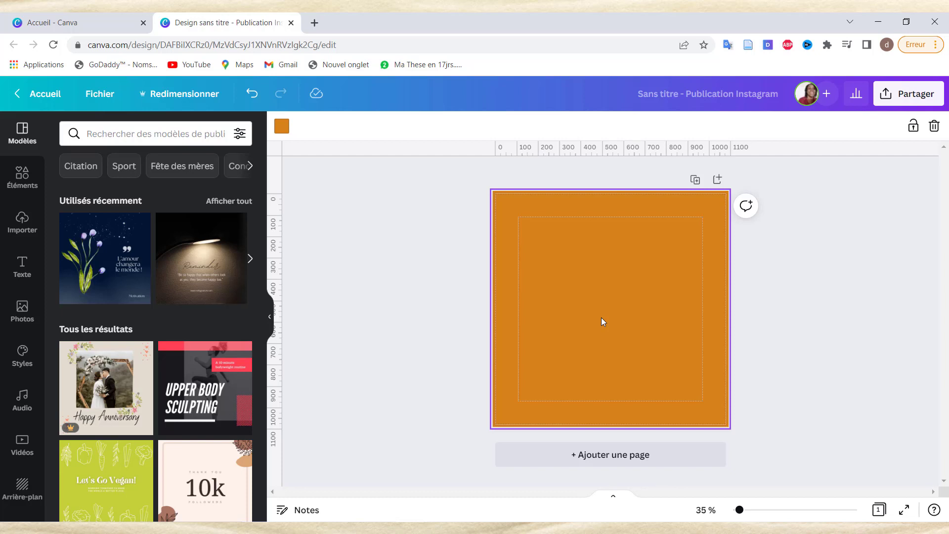
Step: Add the text "Bonne fête maman" to the page and enlarge it to size 42,9
key("t")
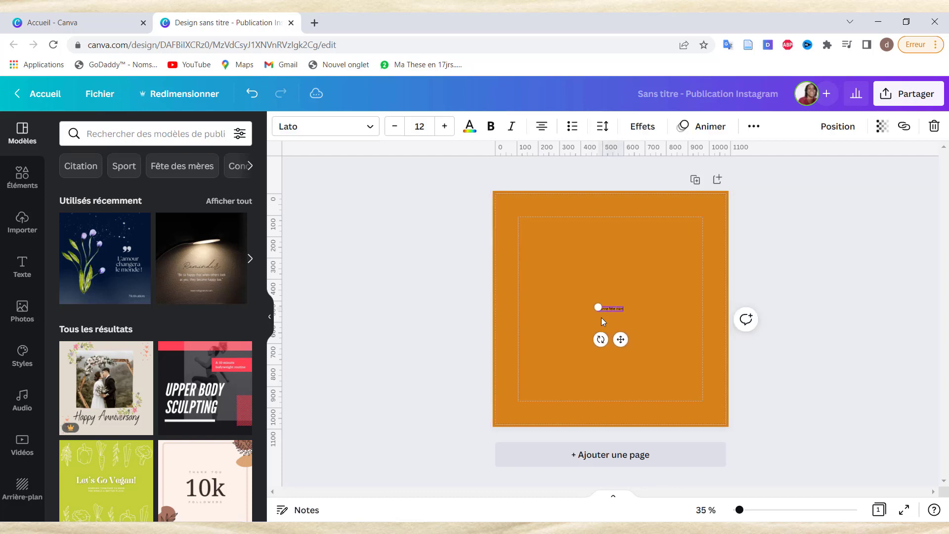
left_click_drag(605, 307, 534, 269)
left_click_drag(619, 327, 618, 339)
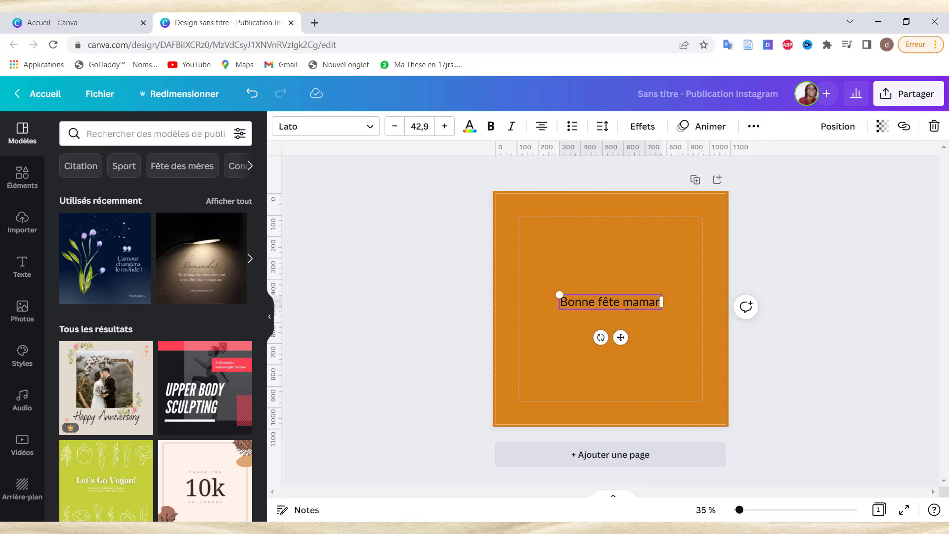
Step: Turn the "Bonne fête maman" text into uppercase and set its font to Clear Sans Bold
left_click(753, 127)
left_click(698, 159)
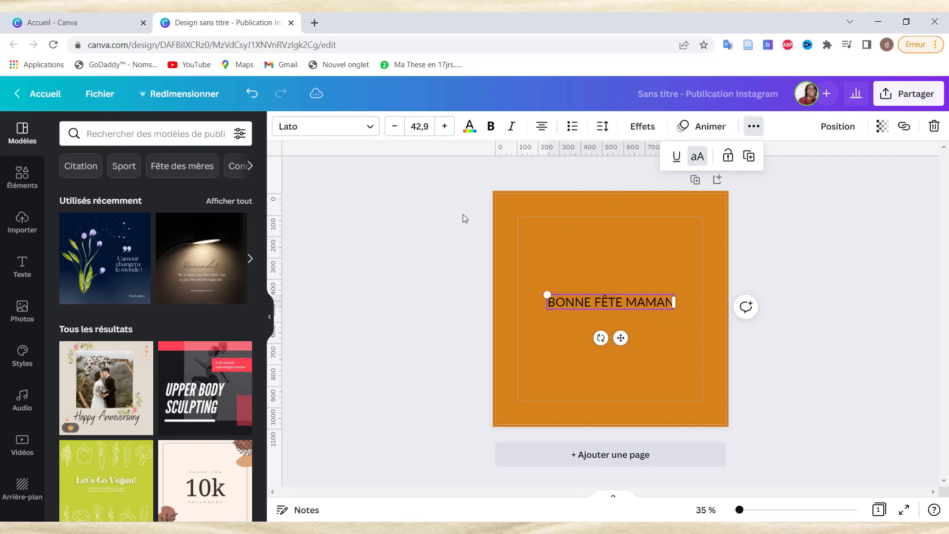
left_click(373, 130)
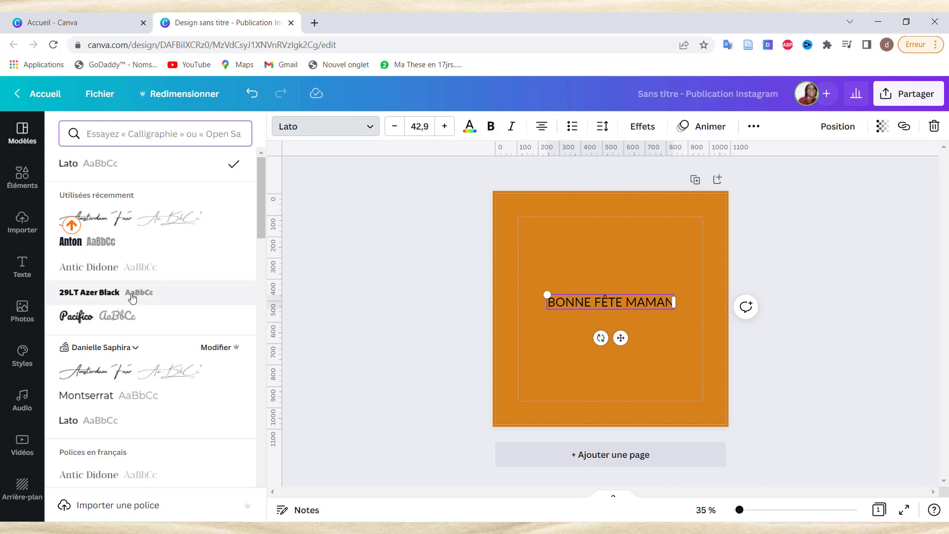
scroll(144, 341, "down", 4)
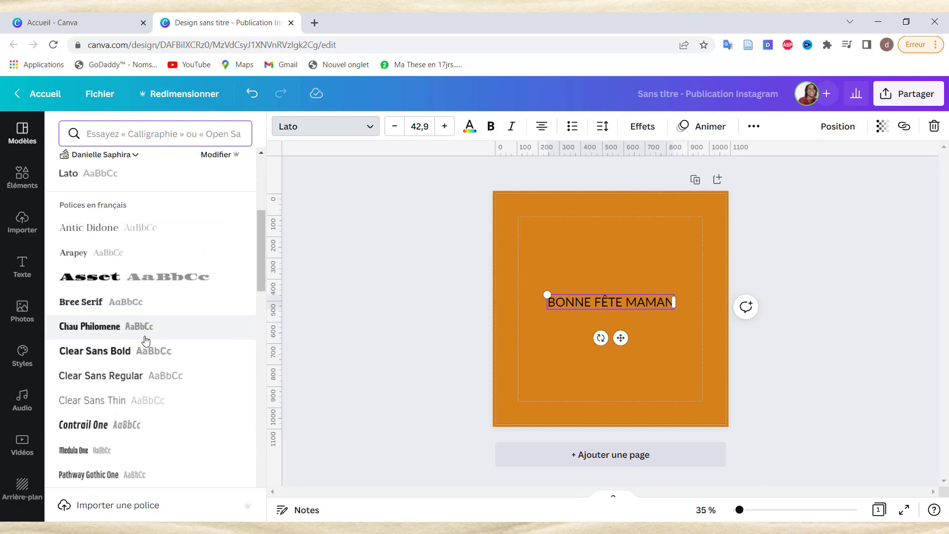
left_click(147, 351)
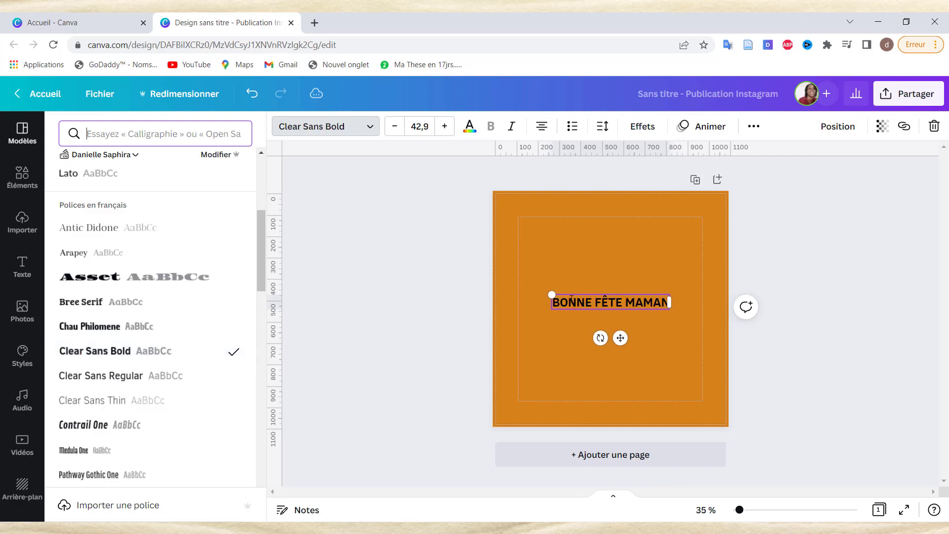
Step: Enlarge the text to size 61,4 and centre it on the orange page
left_click_drag(551, 295, 518, 290)
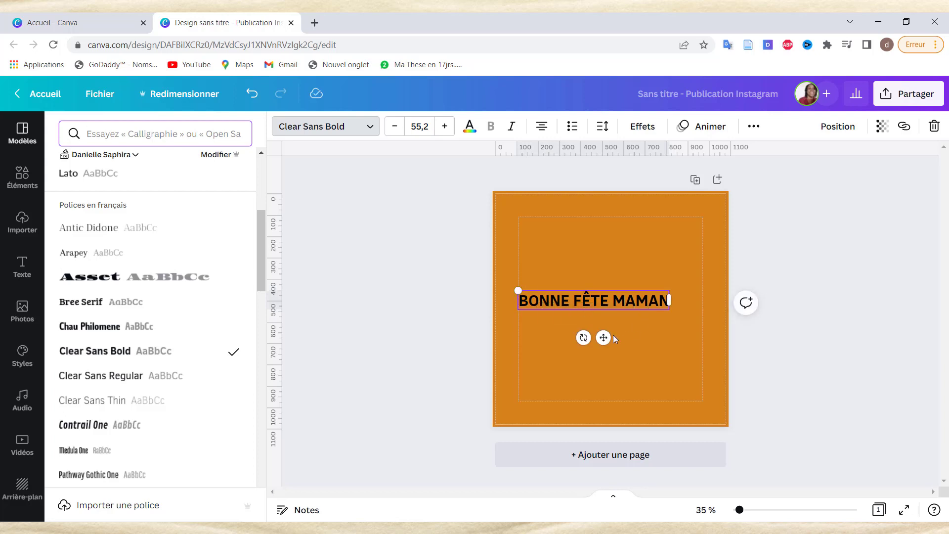
left_click_drag(603, 340, 623, 350)
key("ctrl+shift+period")
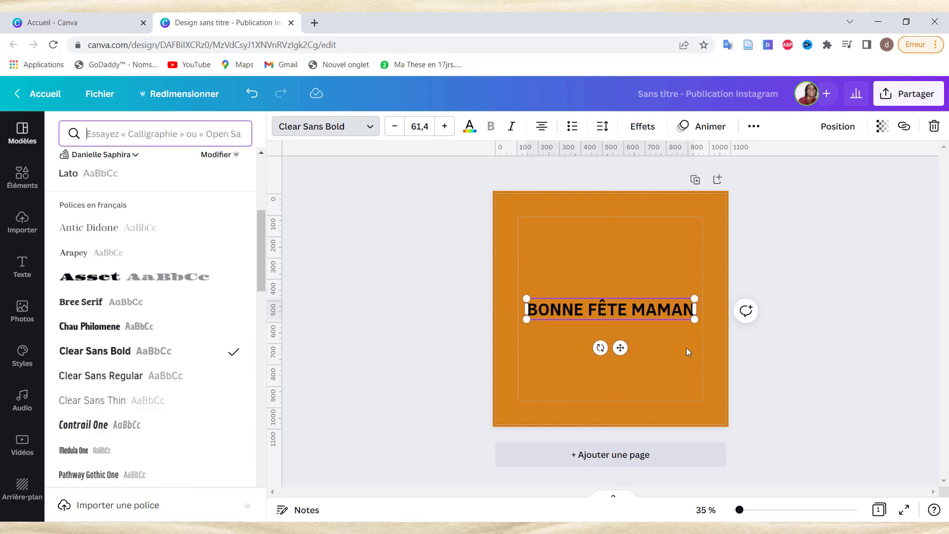
left_click(675, 344)
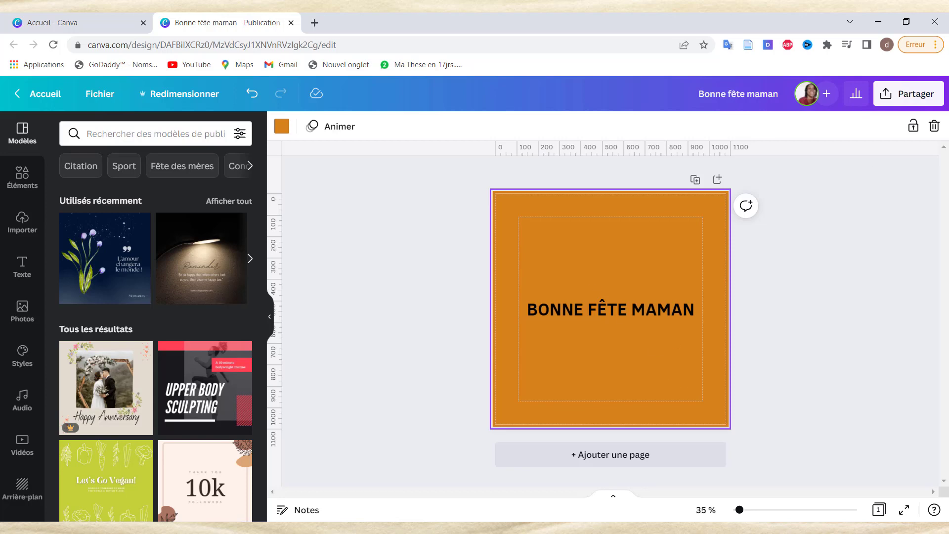
Step: Download the design as a PNG at size 1 and import the downloaded Bonne fête maman.png into the uploads
left_click(887, 94)
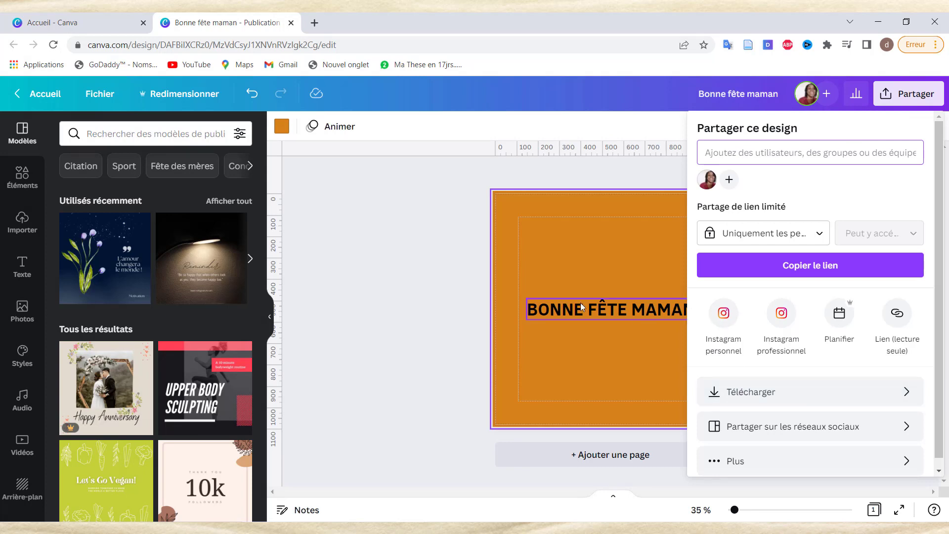
left_click(766, 393)
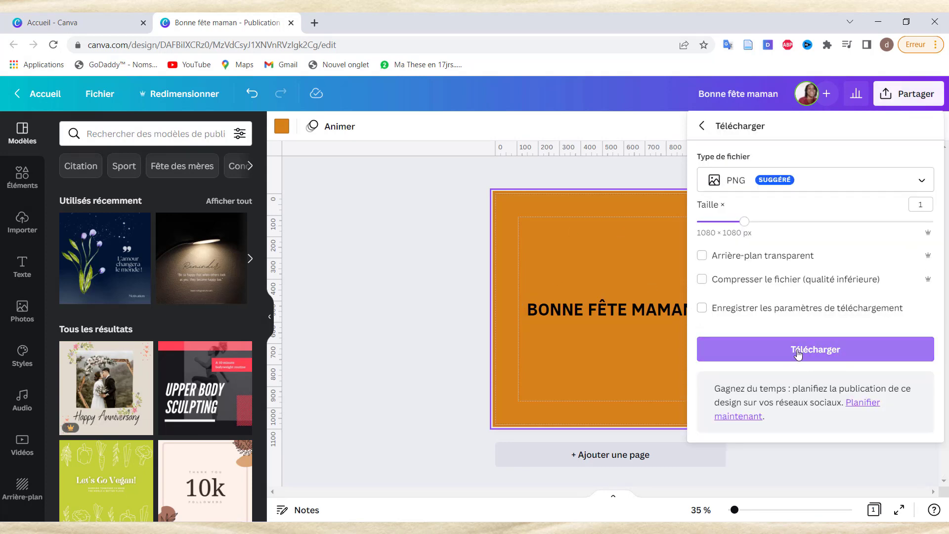
left_click(798, 352)
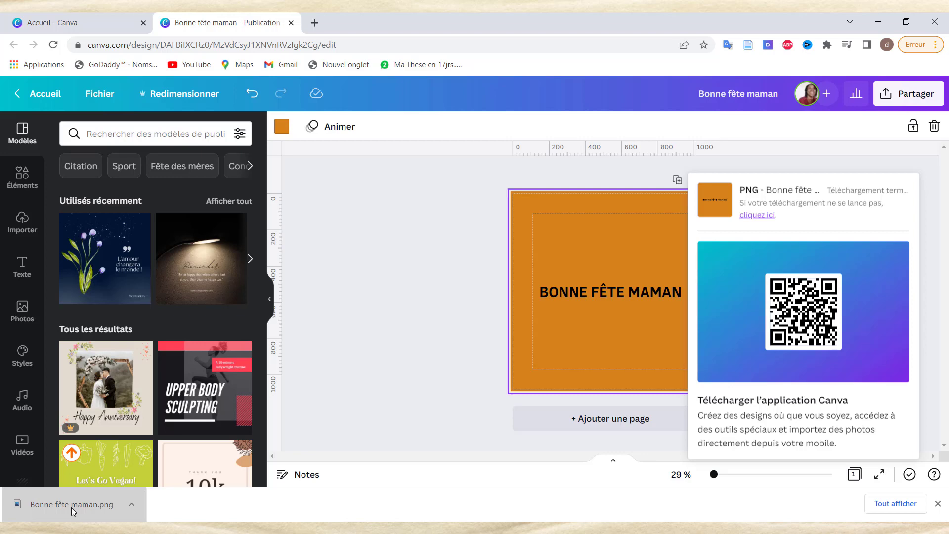
left_click_drag(71, 508, 30, 234)
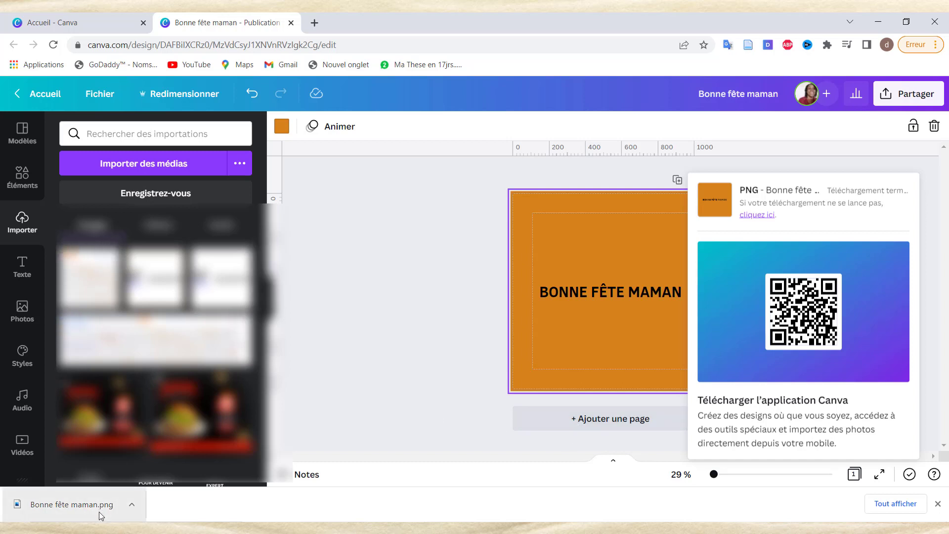
left_click_drag(100, 515, 120, 270)
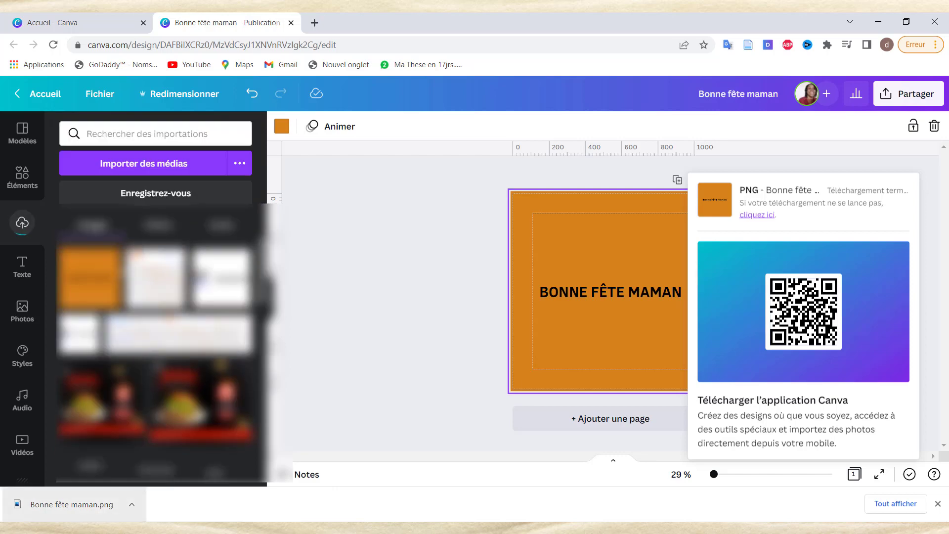
Step: Add a second page to the design and place the imported "BONNE FÊTE MAMAN" image on it
left_click(570, 429)
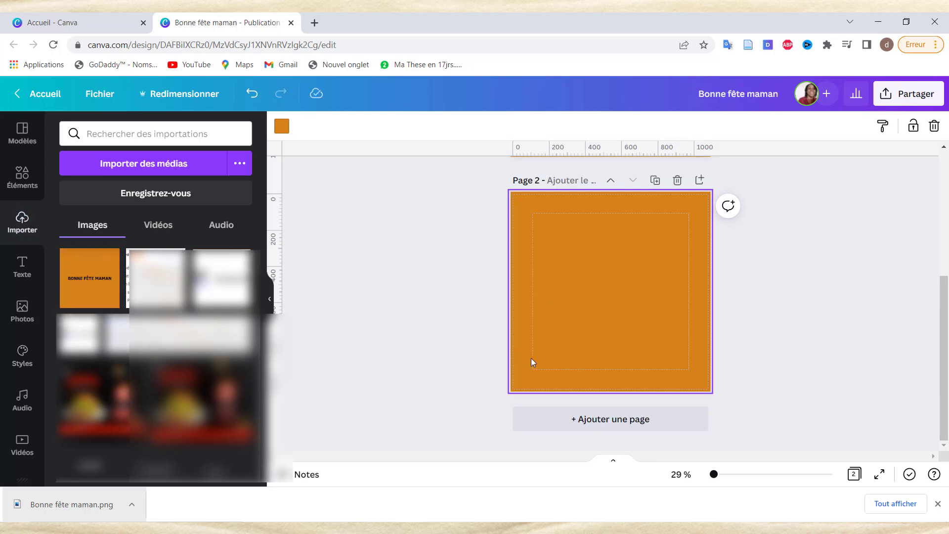
left_click(101, 281)
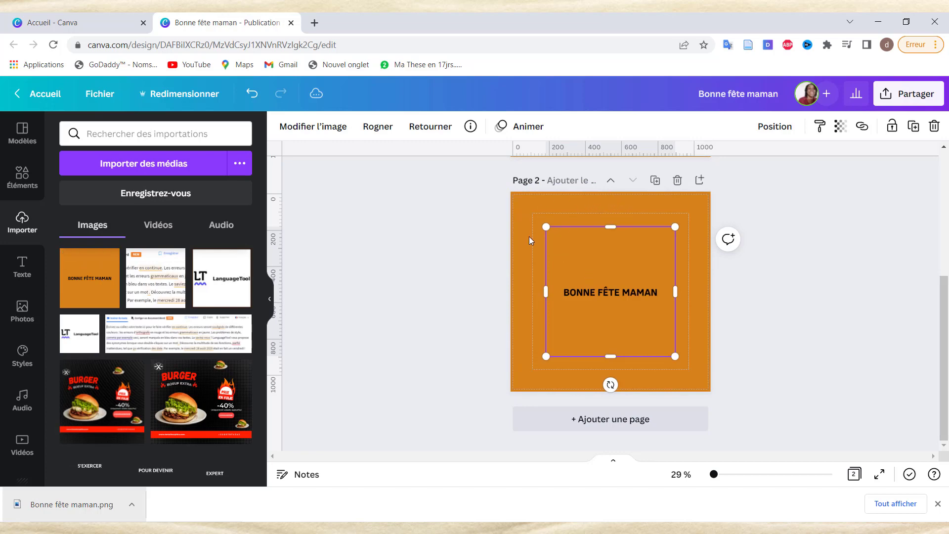
left_click(533, 216)
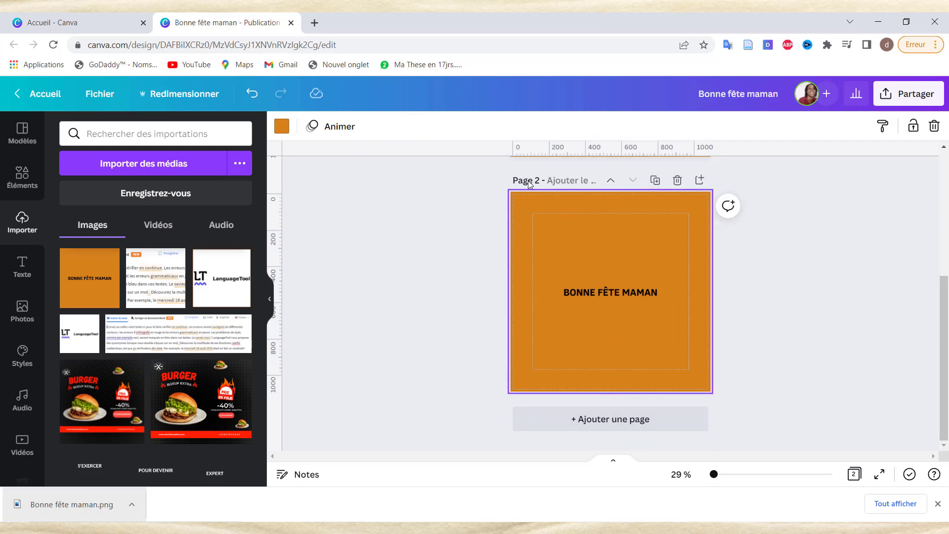
Step: Crop the placed image's top, bottom and left edges closer to the text
left_click(613, 293)
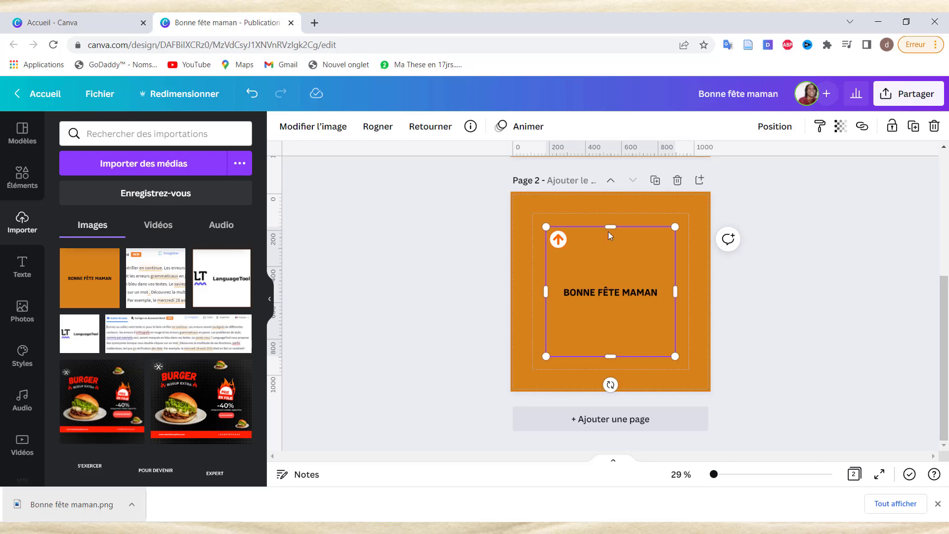
left_click_drag(616, 235, 611, 267)
left_click_drag(608, 358, 607, 316)
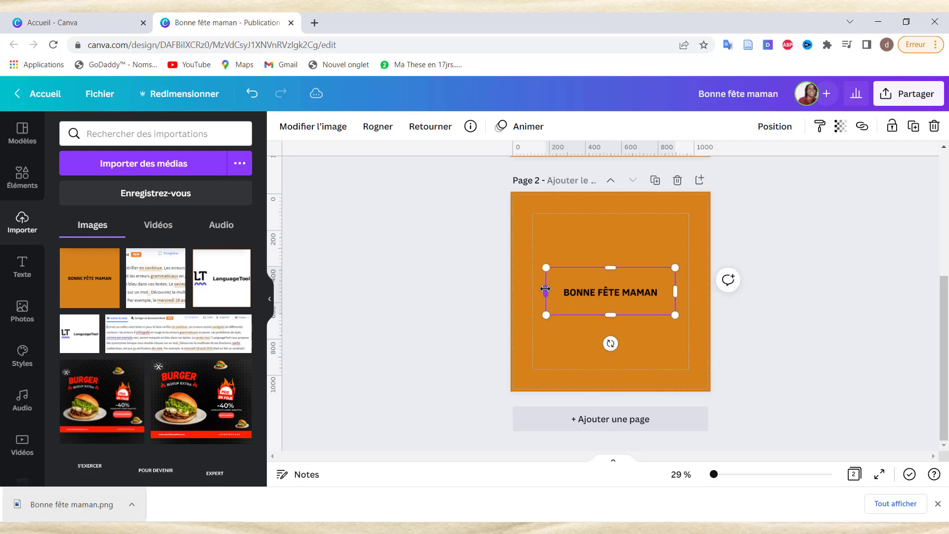
left_click_drag(546, 292, 556, 292)
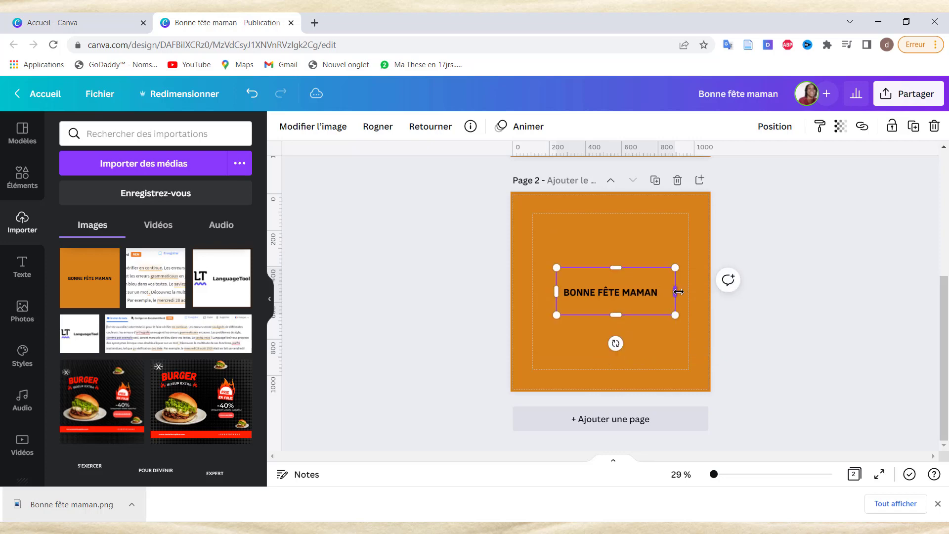
Step: Trim the image's right edge, then enlarge the image to the width of the margin guides and centre it on page 2
left_click_drag(679, 288, 682, 247)
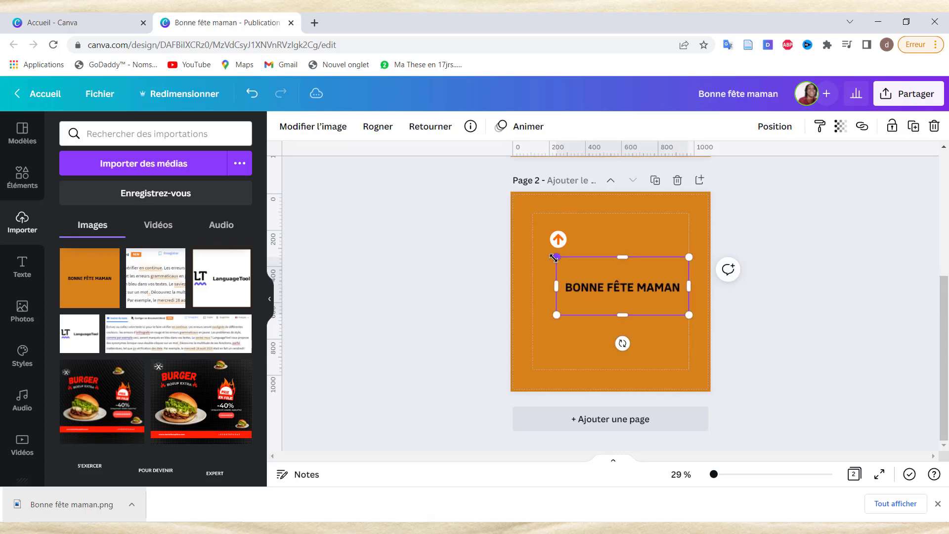
left_click_drag(554, 257, 532, 245)
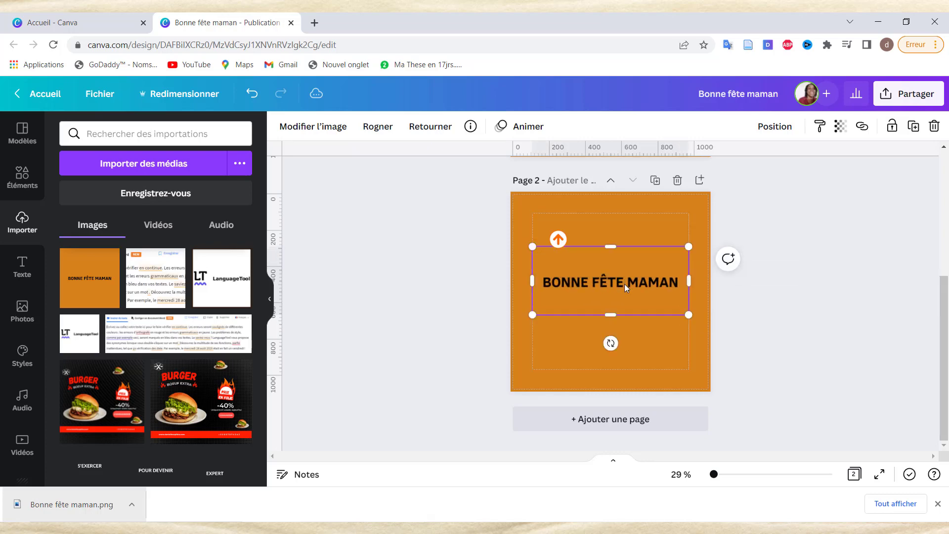
left_click_drag(626, 288, 624, 286)
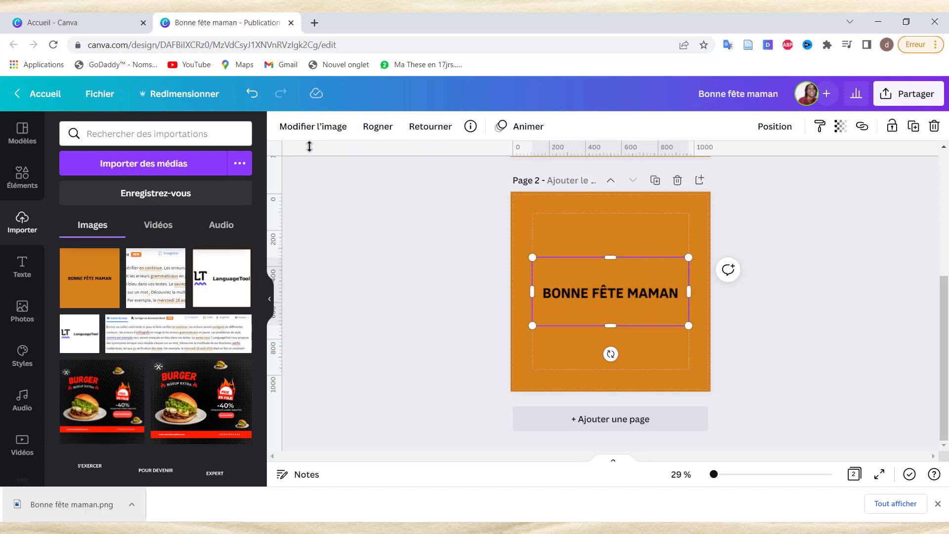
Step: Open the image-editing effects for the "BONNE FÊTE MAMAN" image on page 2 and show the full set of Liquify effects
left_click(307, 130)
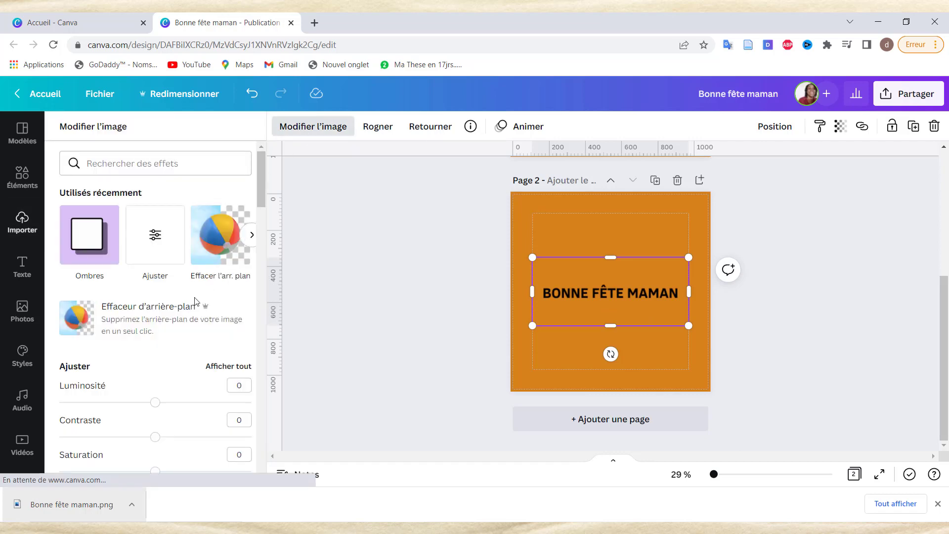
scroll(133, 363, "down", 8)
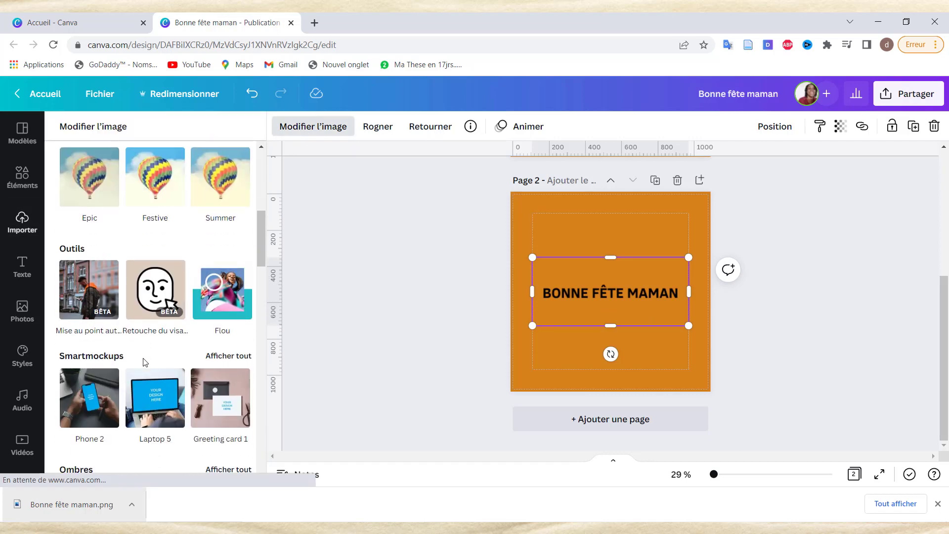
scroll(145, 363, "down", 5)
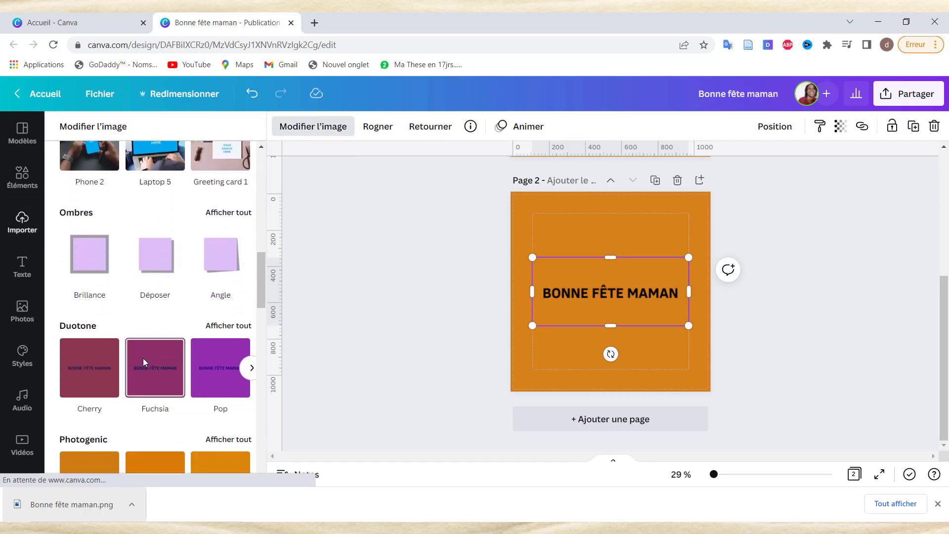
scroll(144, 358, "down", 6)
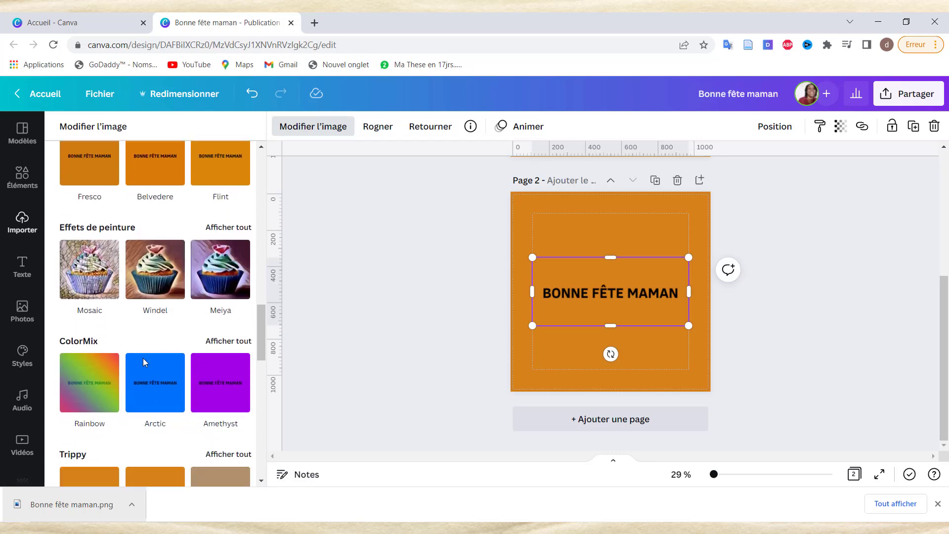
scroll(143, 358, "down", 8)
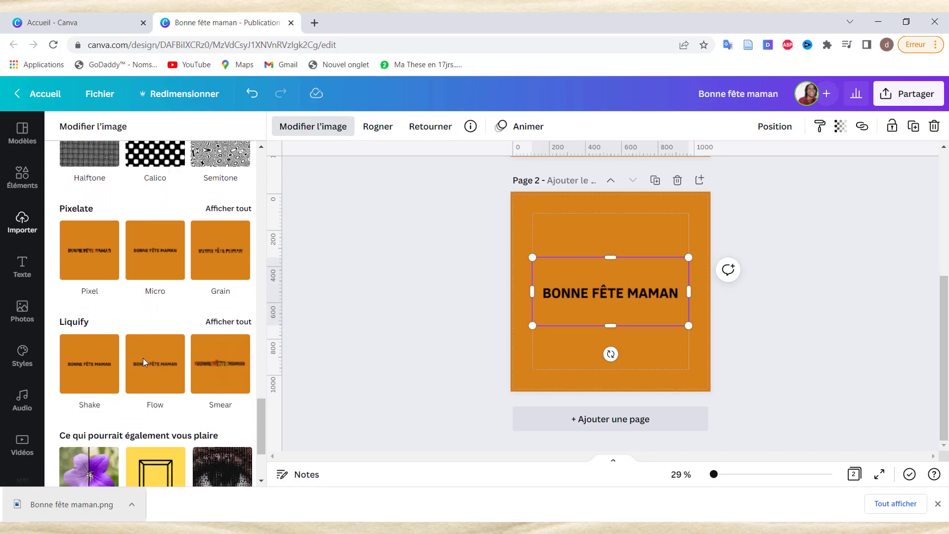
scroll(104, 227, "down", 3)
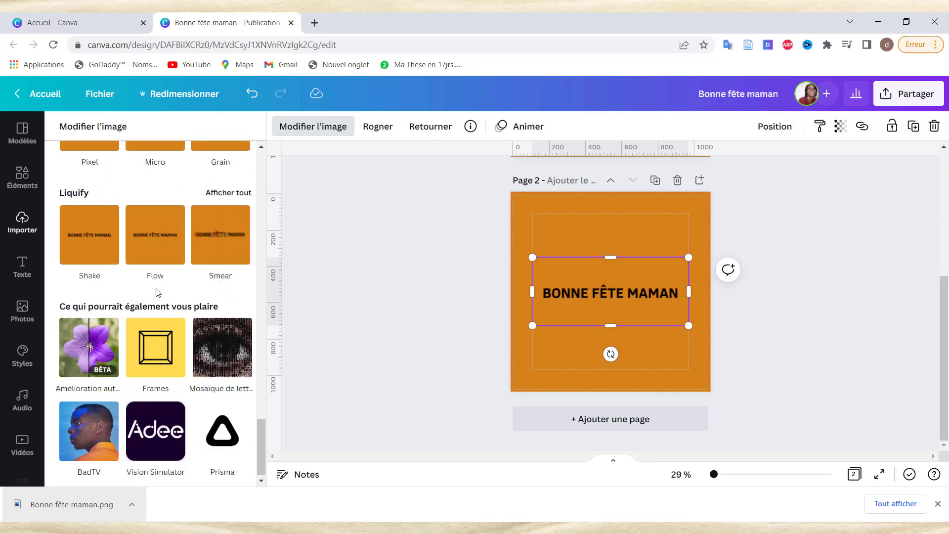
scroll(158, 293, "down", 1)
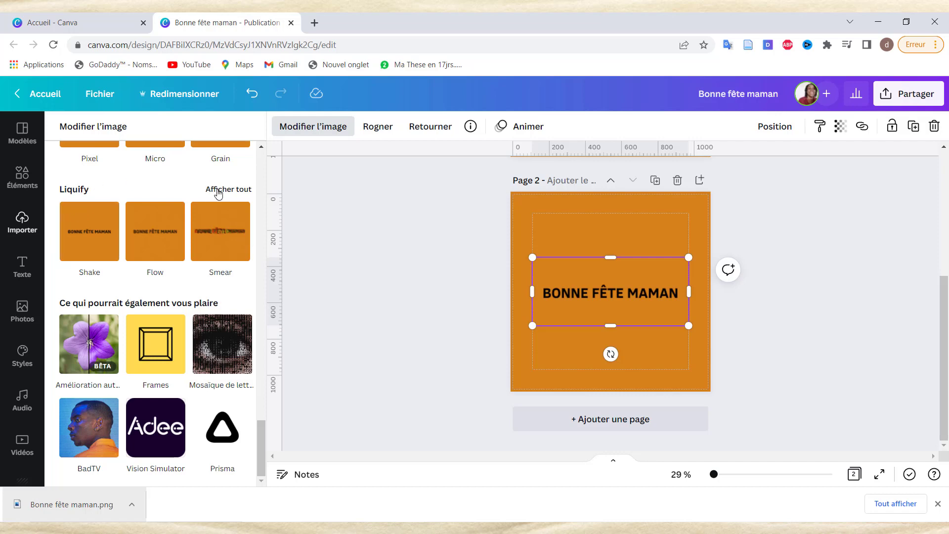
left_click(220, 190)
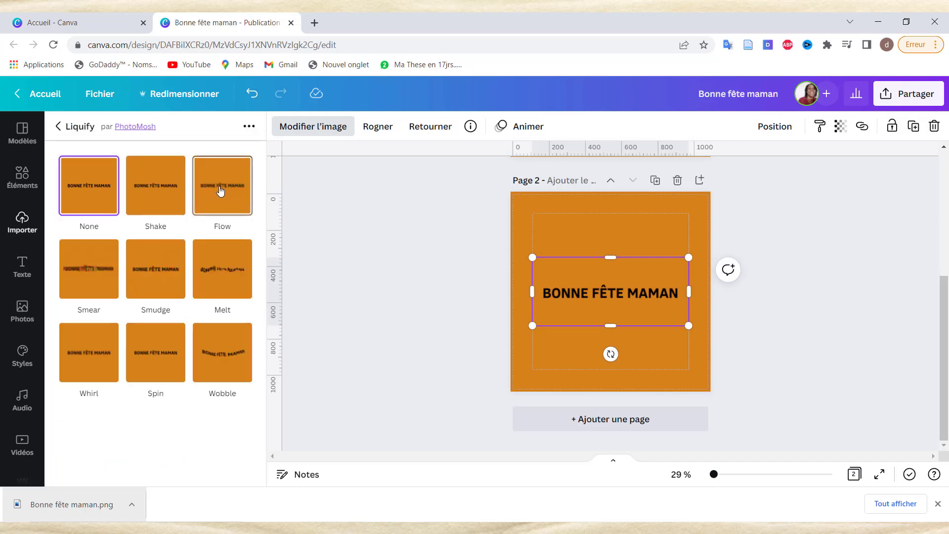
Step: Preview the Liquify variants Shake, Flow, Melt, Smear, Smudge, Whirl, Spin and Wobble on the image
left_click(162, 198)
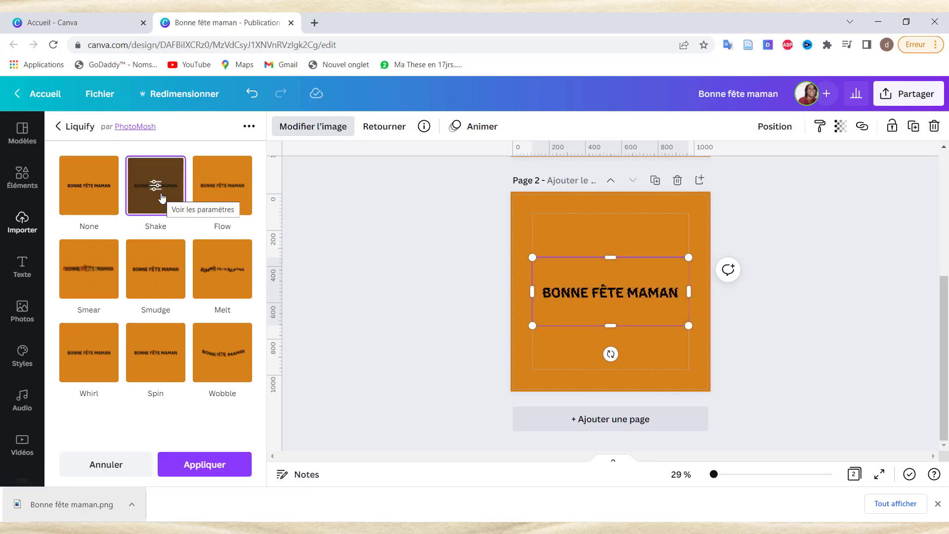
left_click(221, 197)
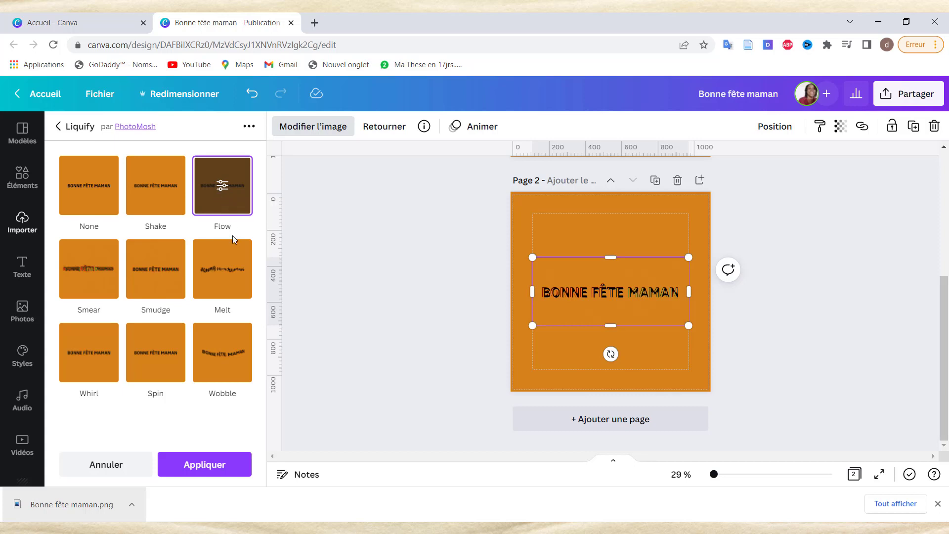
left_click(221, 276)
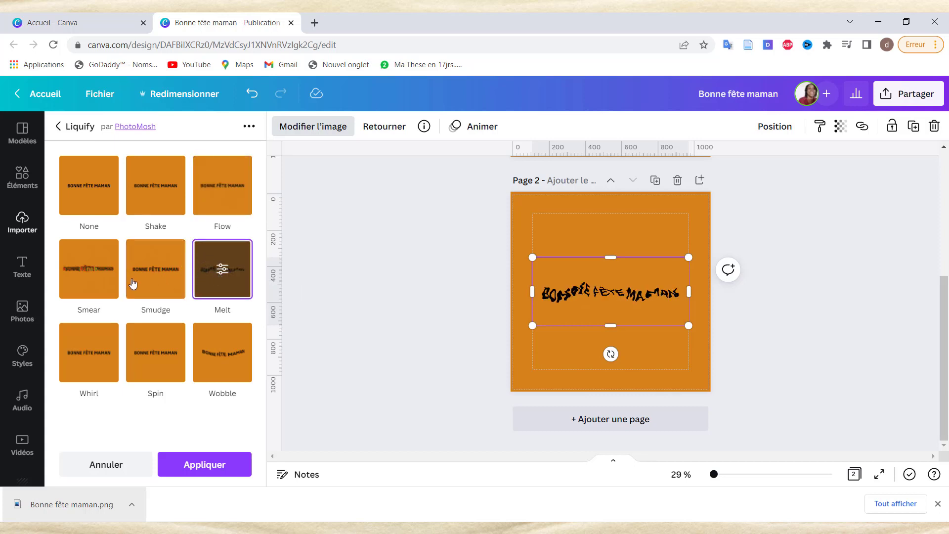
left_click(85, 278)
left_click(177, 271)
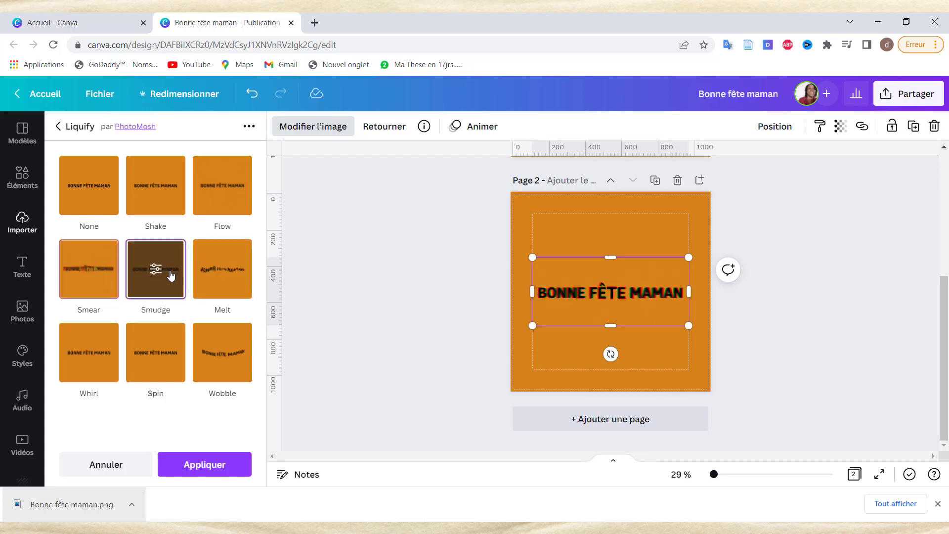
left_click(221, 274)
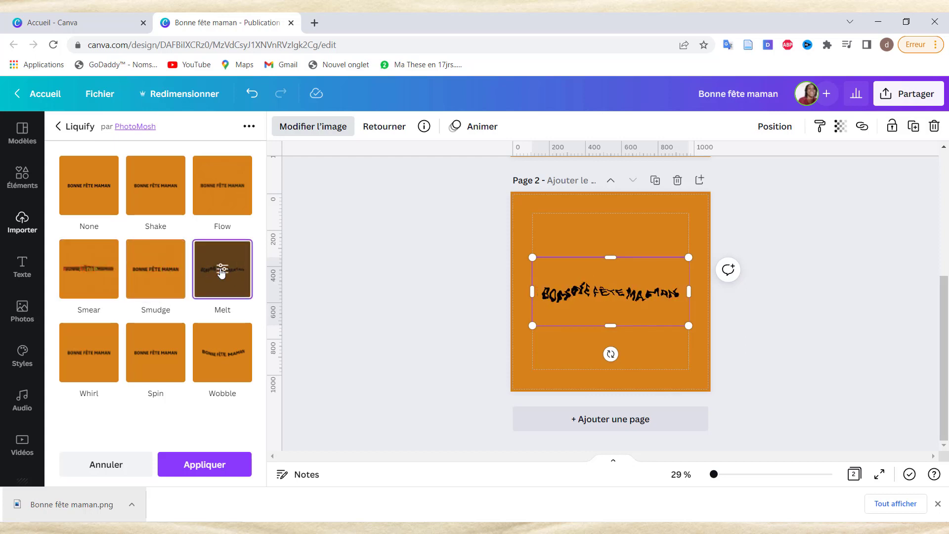
left_click(89, 361)
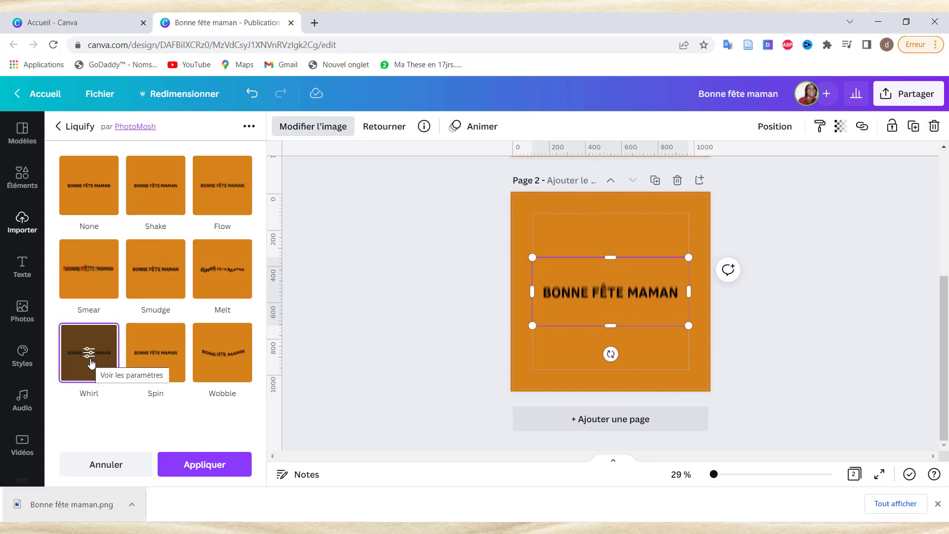
left_click(170, 353)
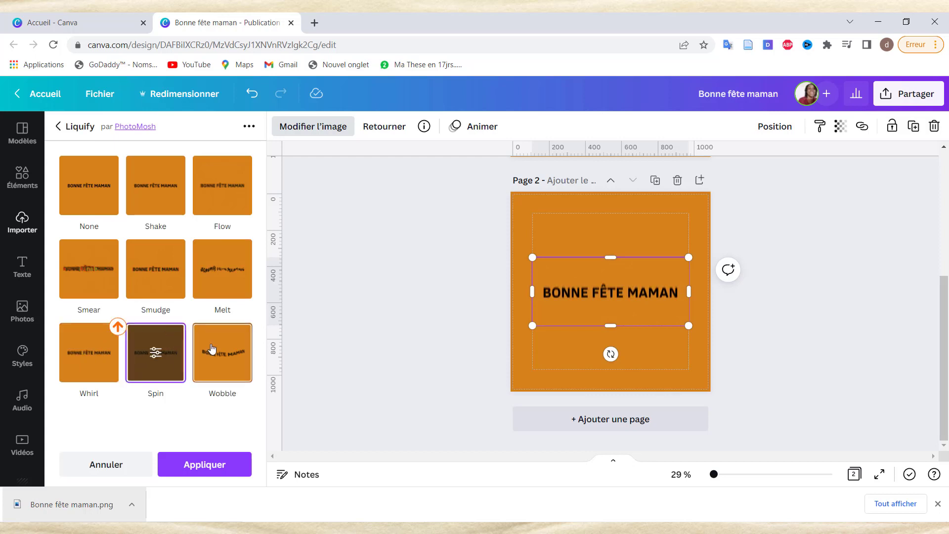
left_click(220, 352)
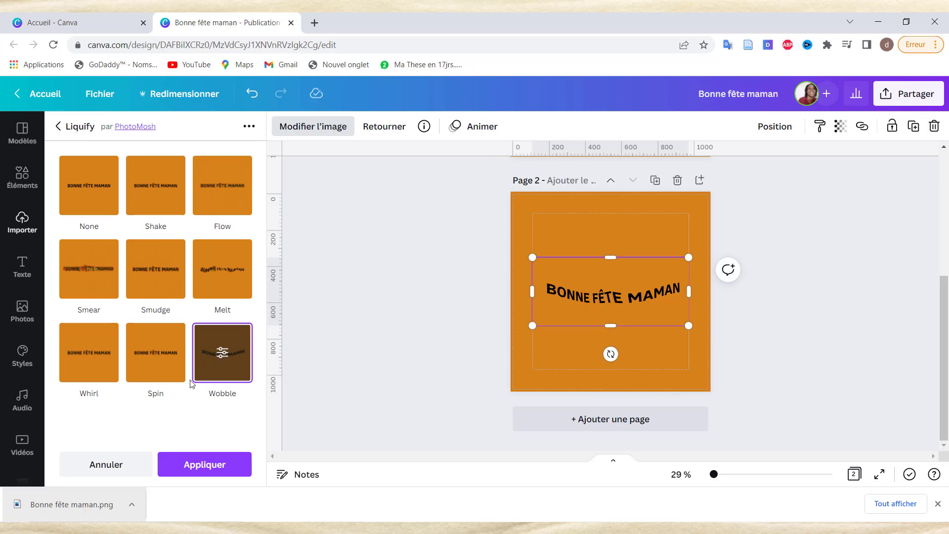
Step: Try the Melt effect on the image with the amount set to 0.01 and the scale to 1.16
left_click(221, 275)
left_click(222, 275)
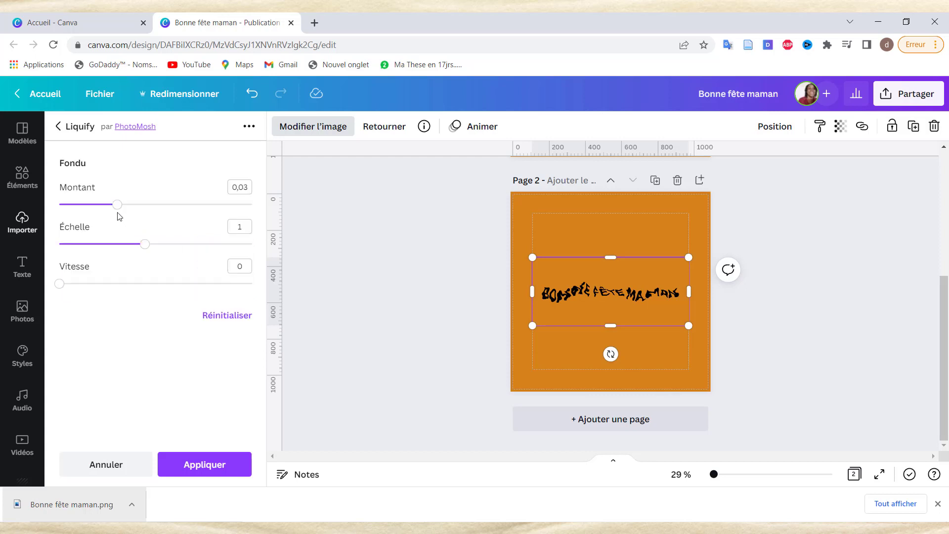
left_click_drag(118, 208, 86, 212)
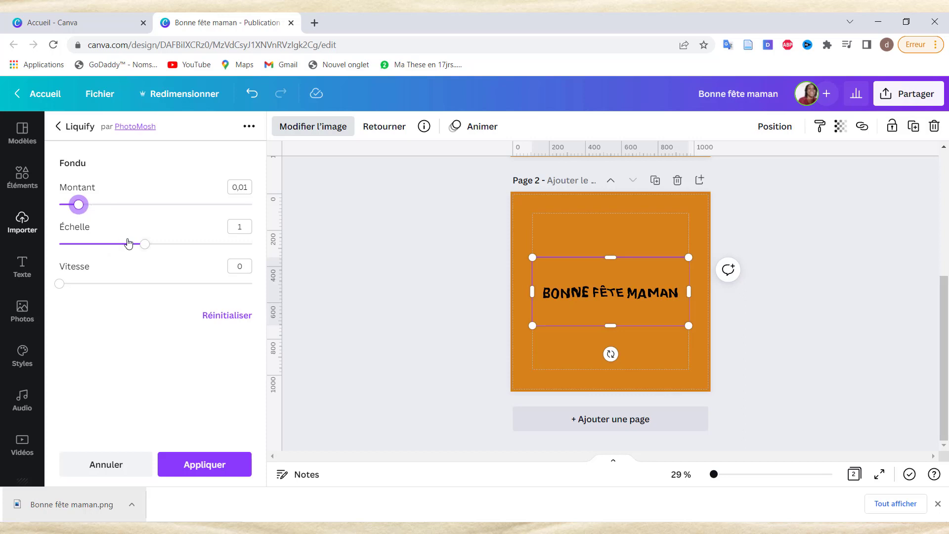
left_click_drag(143, 244, 163, 255)
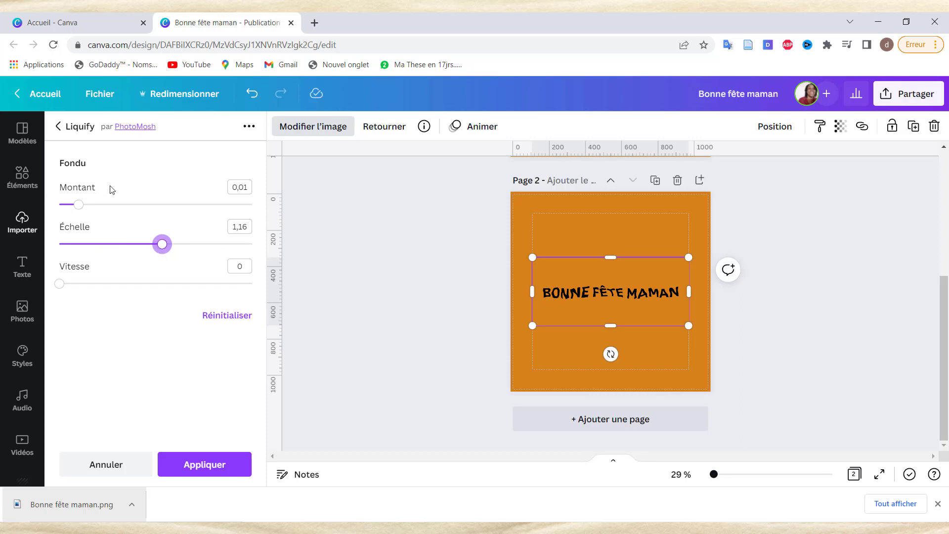
Step: Apply the Wobble effect to the image with an amount of 0.0226 and a size of 5
left_click(57, 127)
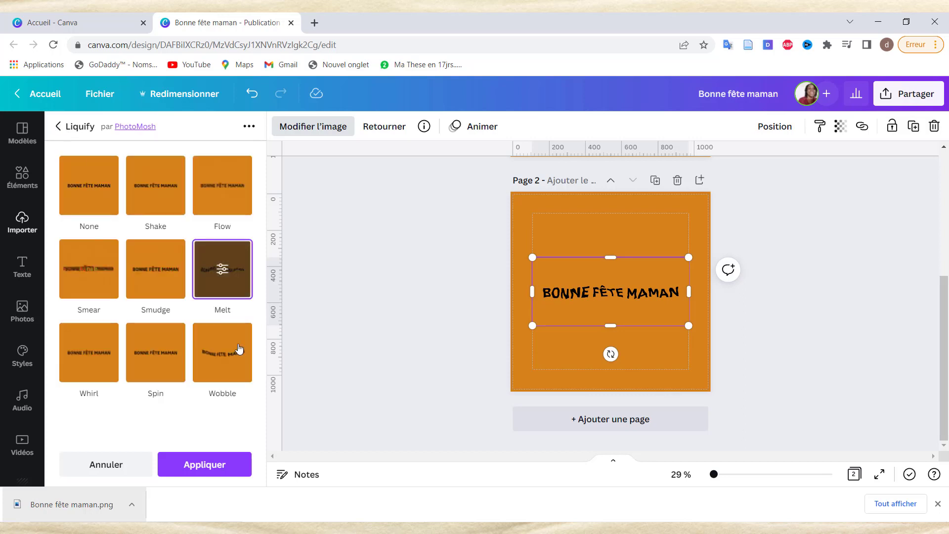
left_click(223, 360)
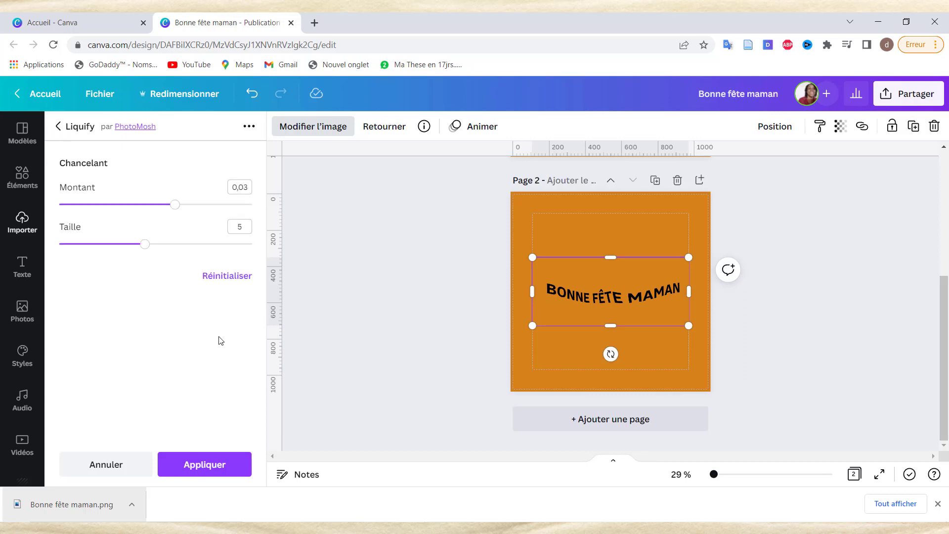
left_click_drag(177, 208, 140, 252)
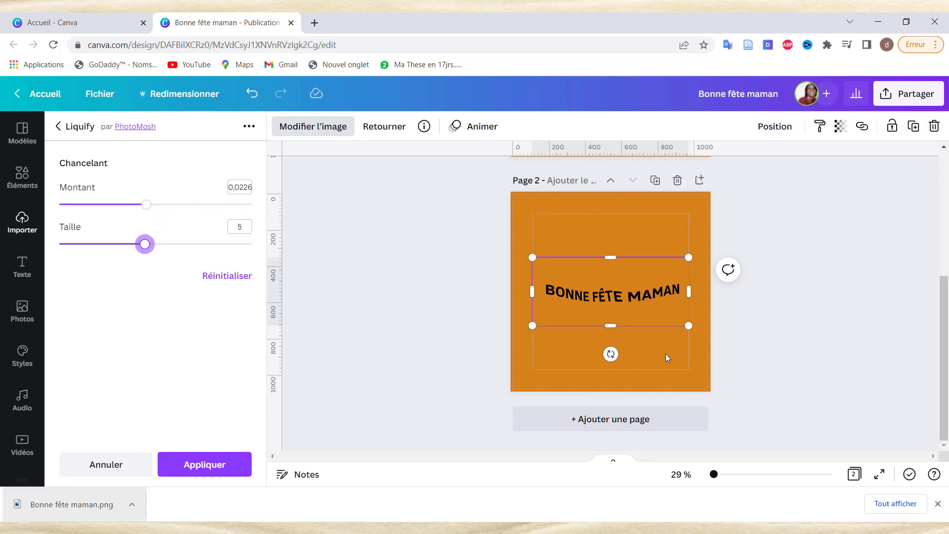
left_click(213, 466)
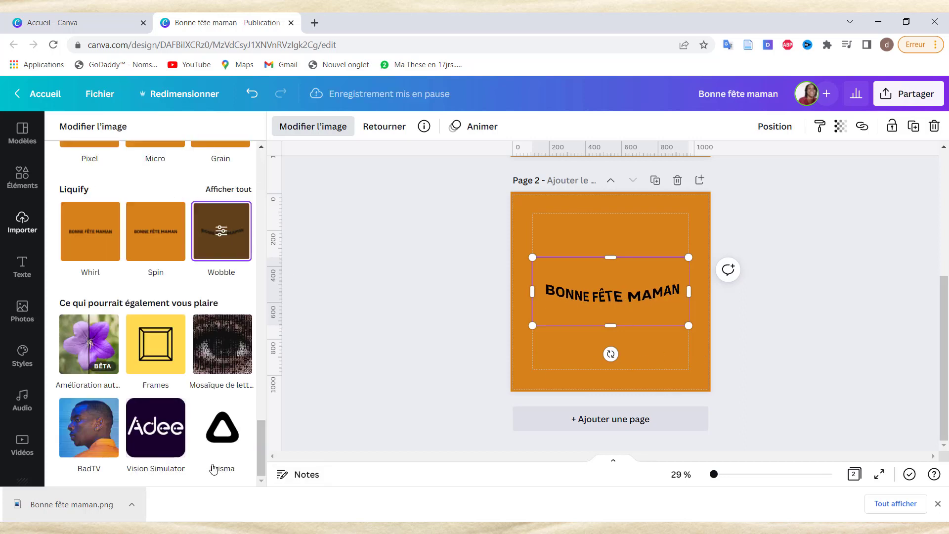
left_click(577, 236)
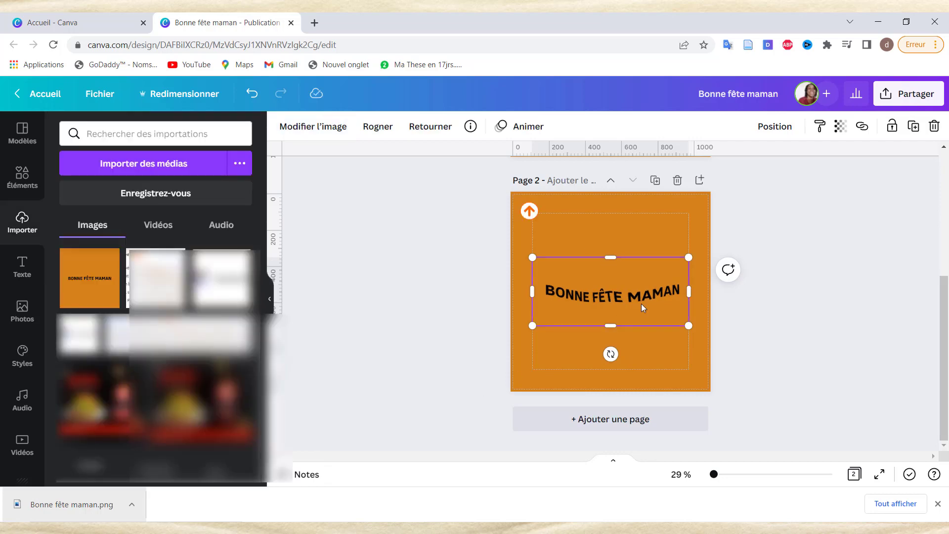
Step: Remove page 2's orange background colour to reveal the image's edges, then restore the same orange
left_click(590, 202)
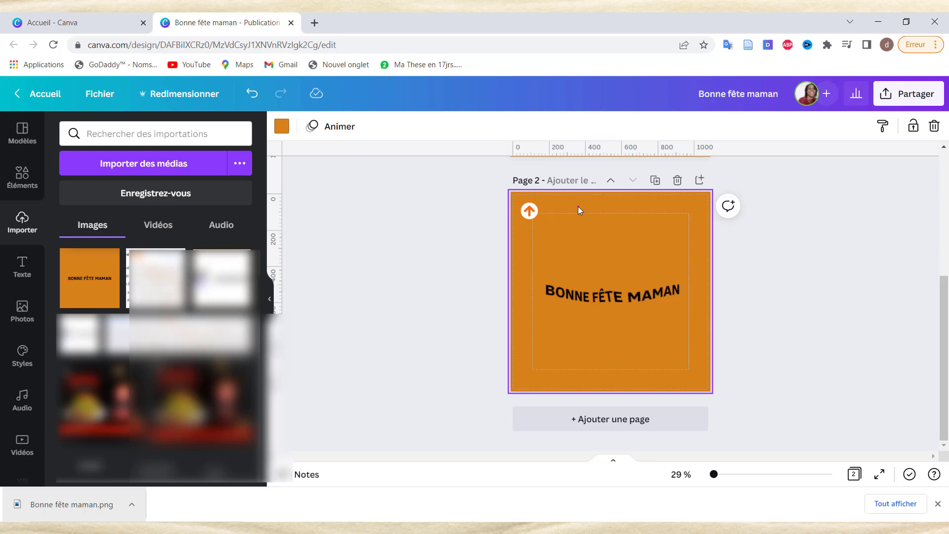
left_click(281, 127)
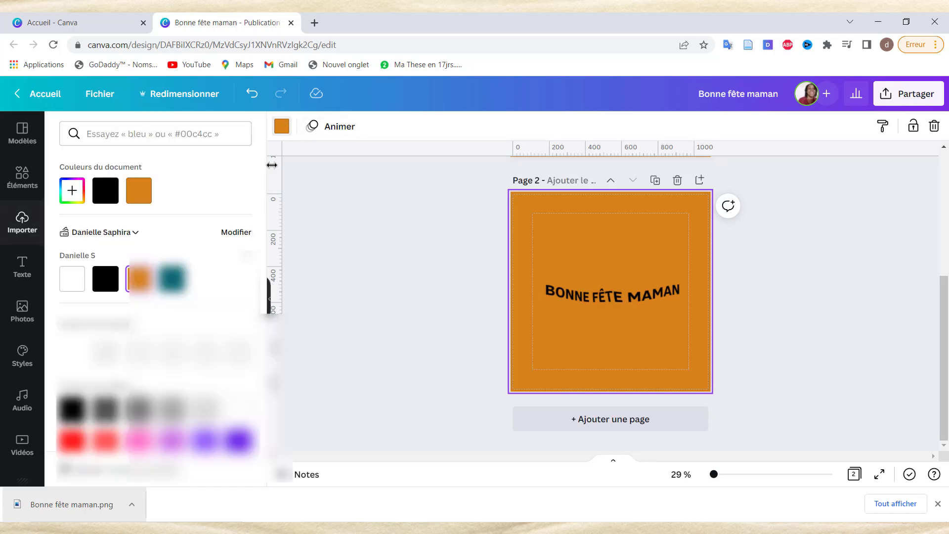
key("Delete")
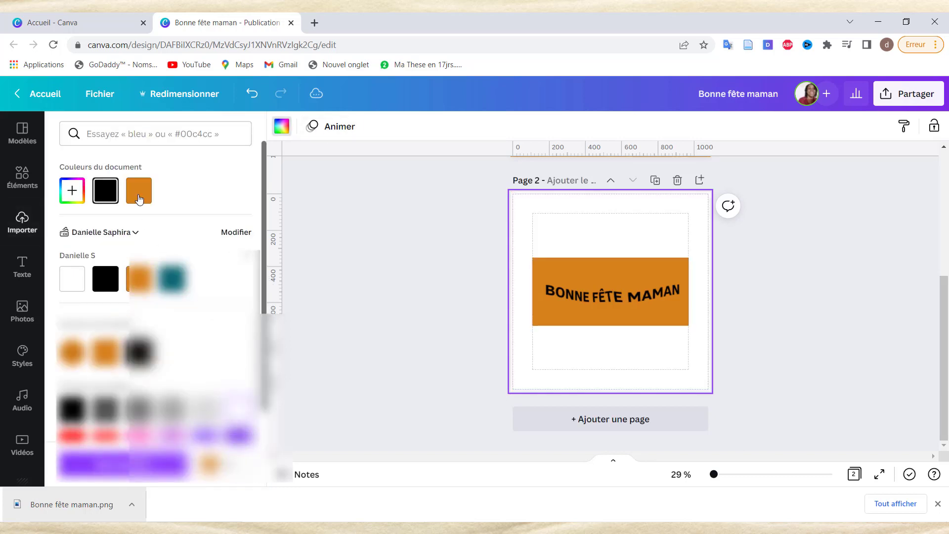
left_click(140, 280)
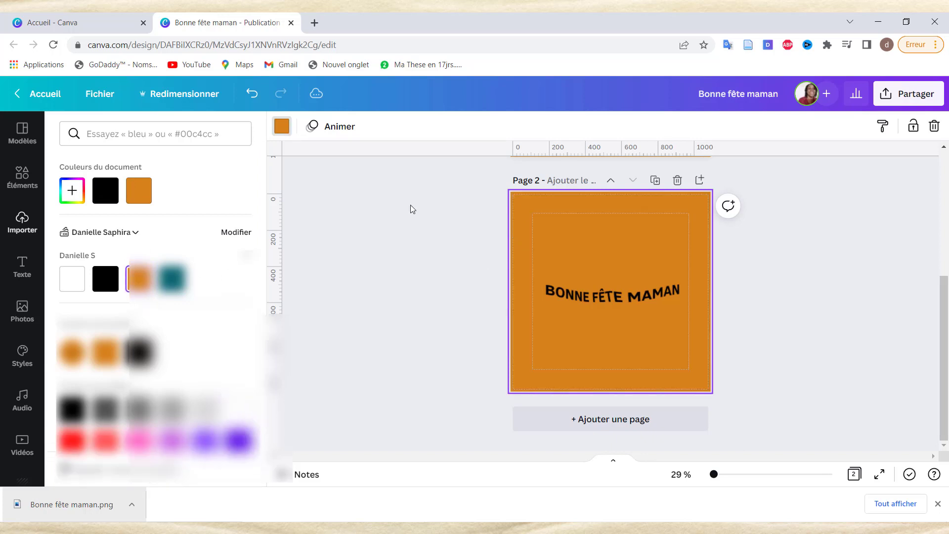
left_click(581, 293)
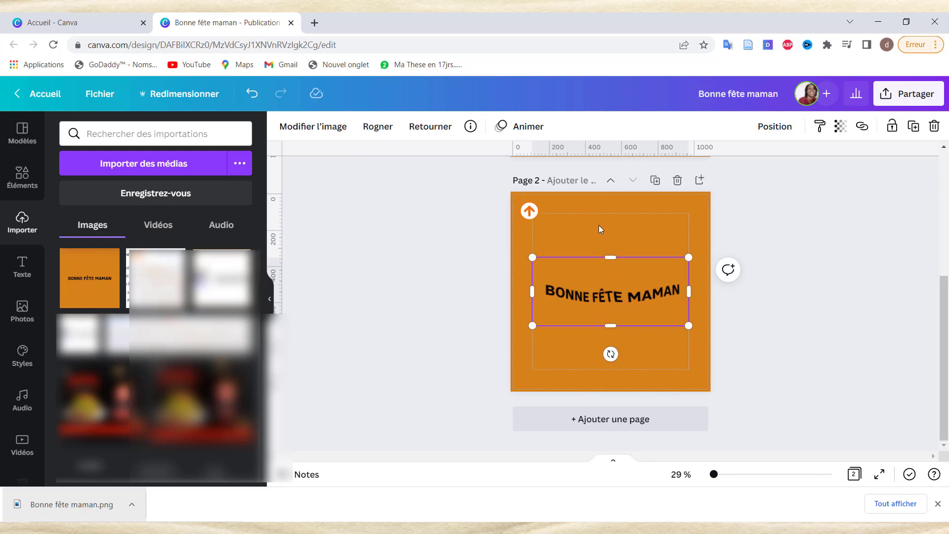
Step: Download only page 1 as a PNG at size 1 with a transparent background
scroll(599, 225, "up", 5)
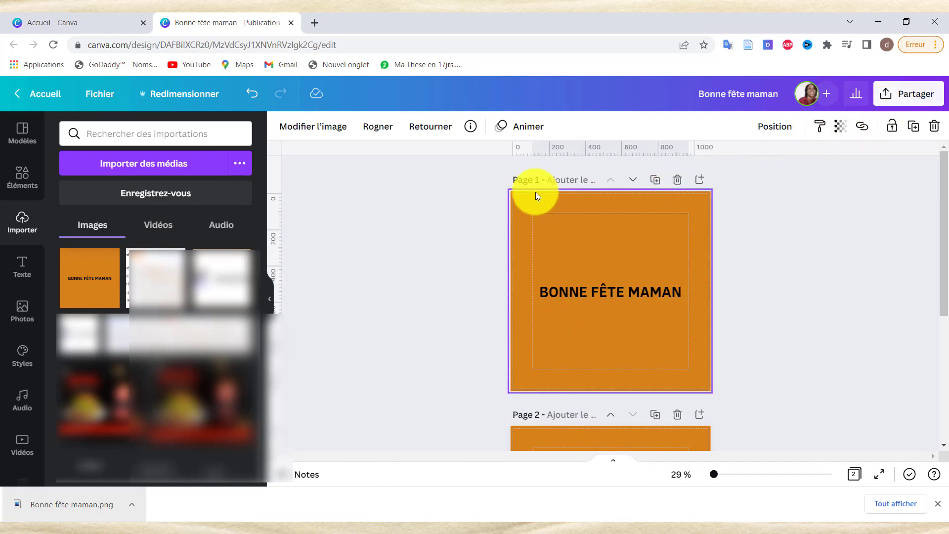
left_click(890, 96)
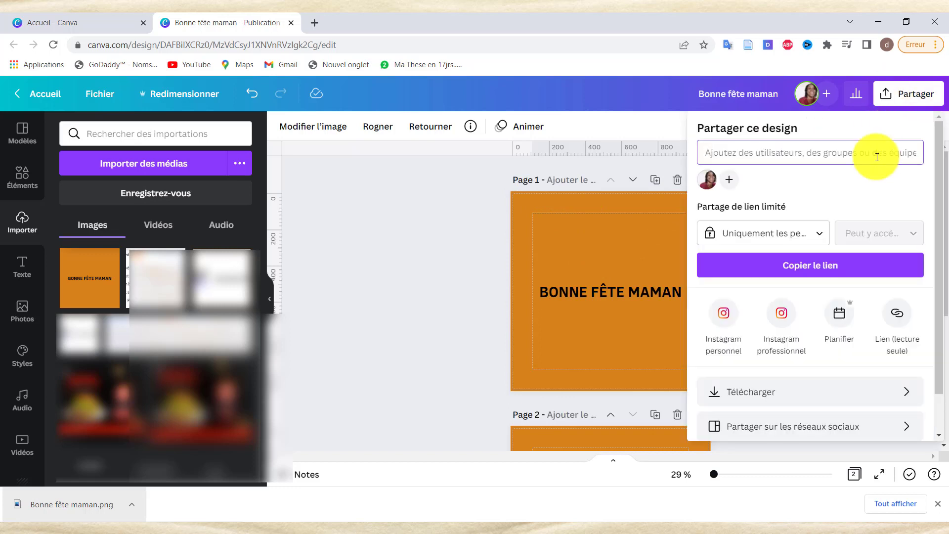
left_click(913, 396)
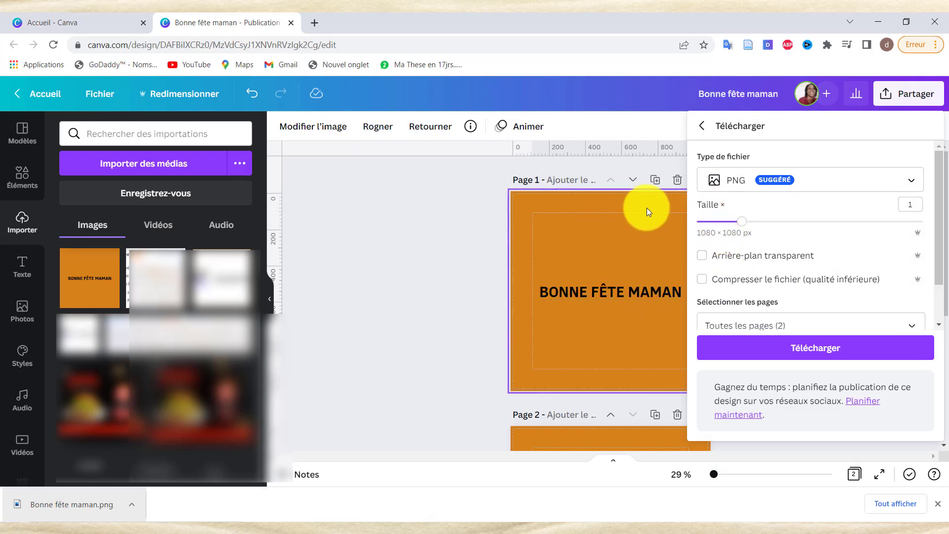
left_click(701, 255)
left_click(903, 327)
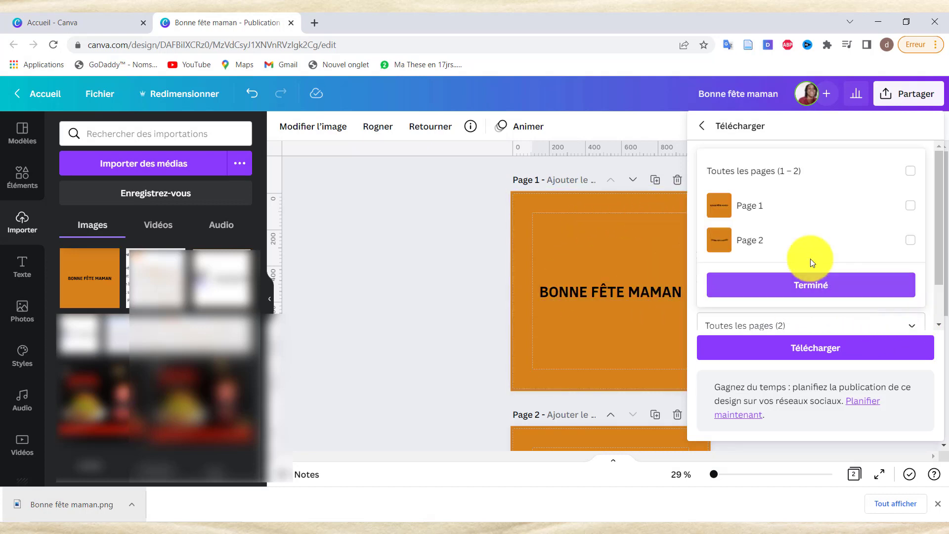
left_click(761, 205)
left_click(809, 275)
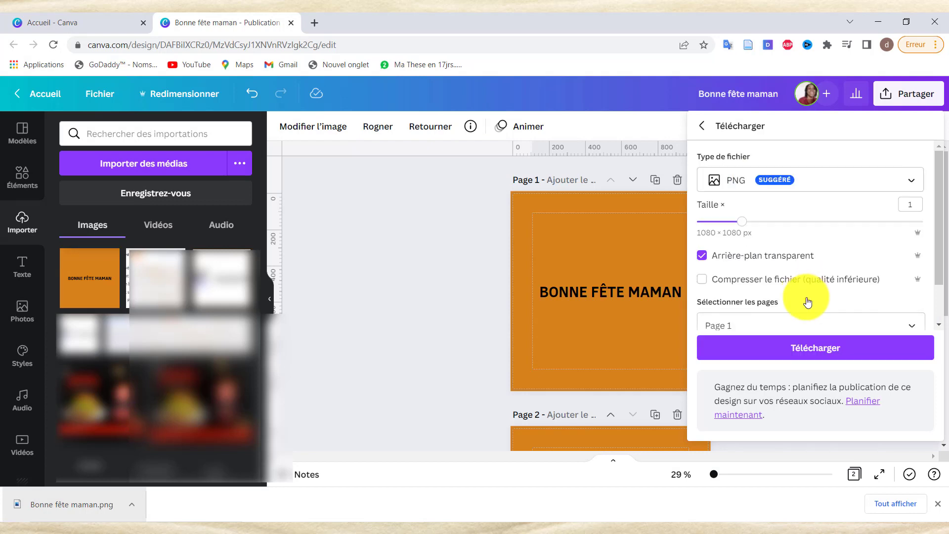
left_click(796, 347)
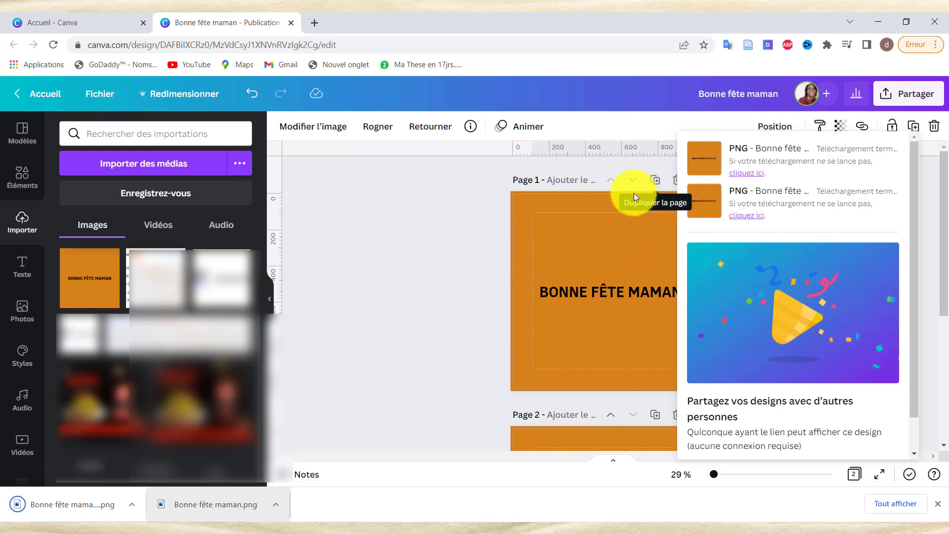
Step: Add a new page after page 1 and place the downloaded transparent PNG on it, importing the file first
left_click(624, 162)
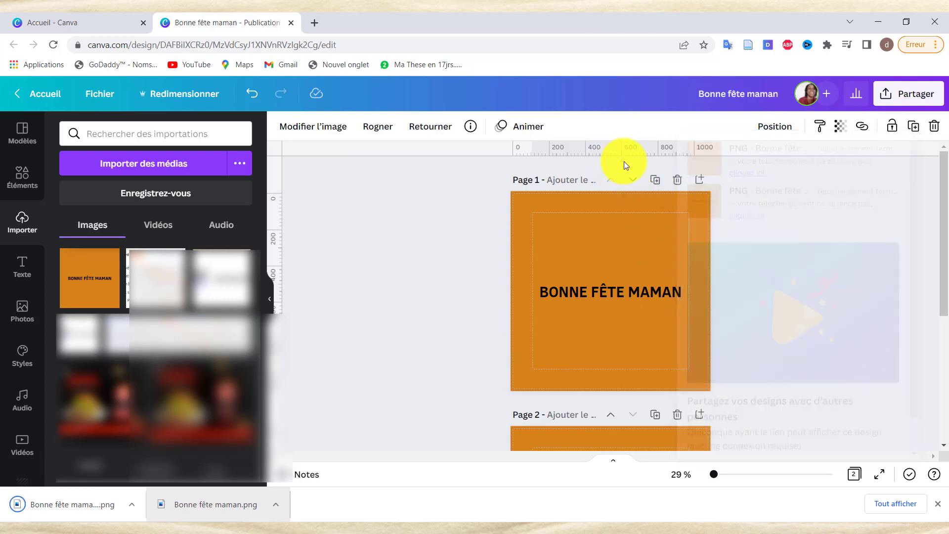
left_click(699, 180)
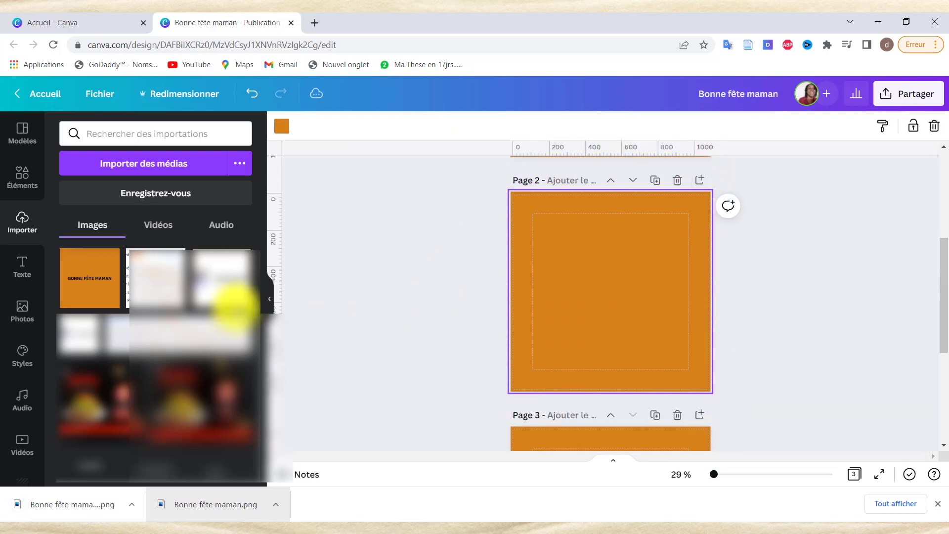
left_click_drag(114, 513, 117, 272)
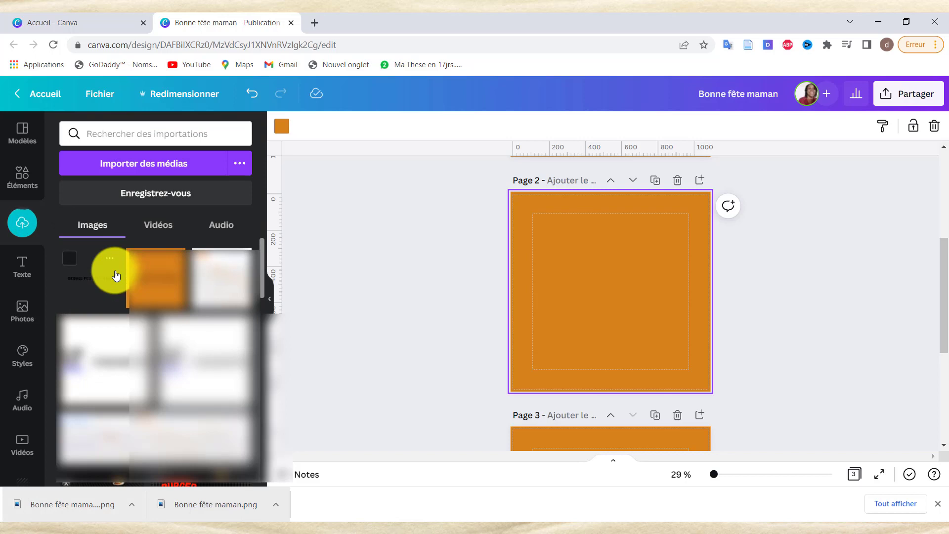
left_click(92, 287)
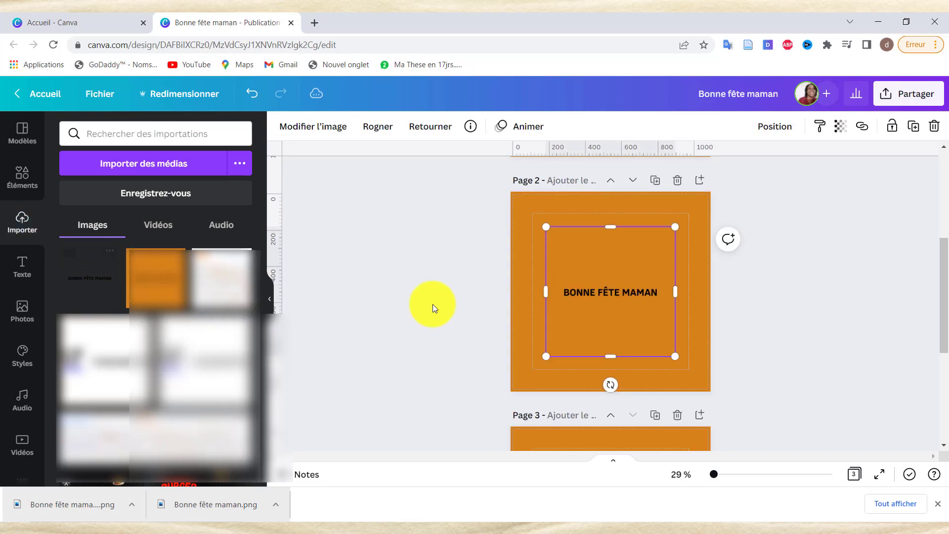
Step: Crop the transparent image on page 2 closely around the "BONNE FÊTE MAMAN" text and nudge it into position
left_click_drag(611, 226, 611, 271)
left_click_drag(609, 355, 606, 310)
left_click_drag(547, 290, 555, 290)
left_click_drag(674, 291, 670, 294)
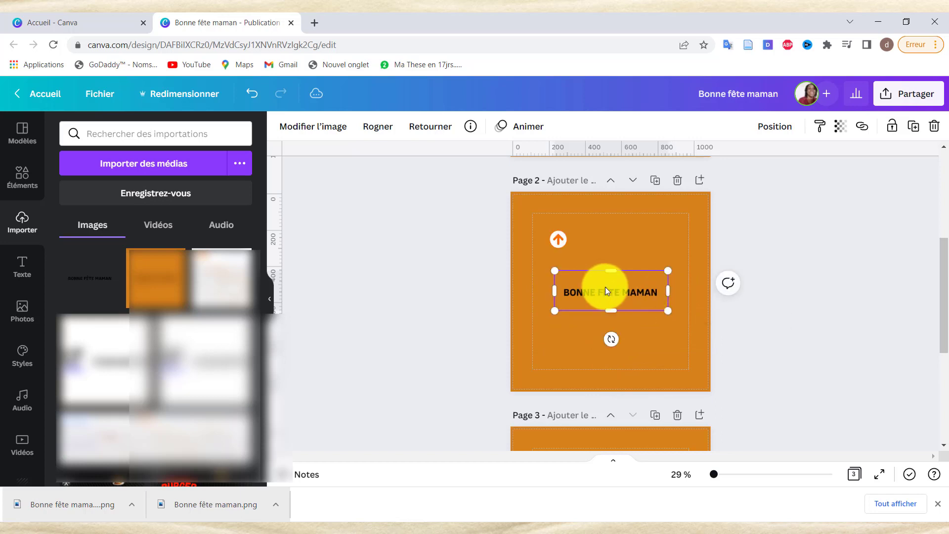
mouse_move(606, 288)
left_mouse_down()
mouse_move(617, 286)
mouse_move(607, 287)
left_mouse_up()
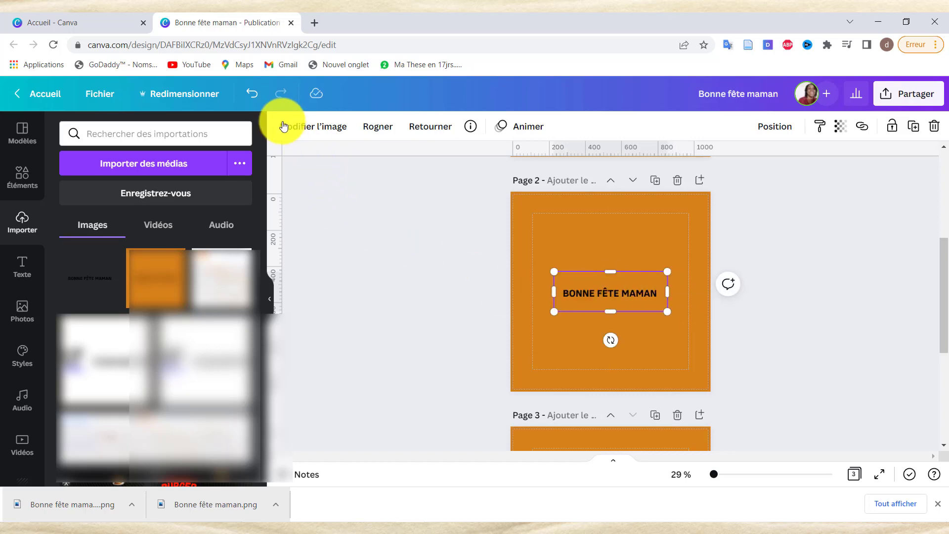
Step: Choose the Melt effect from the Liquify collection for the cropped text image on page 2
left_click(319, 133)
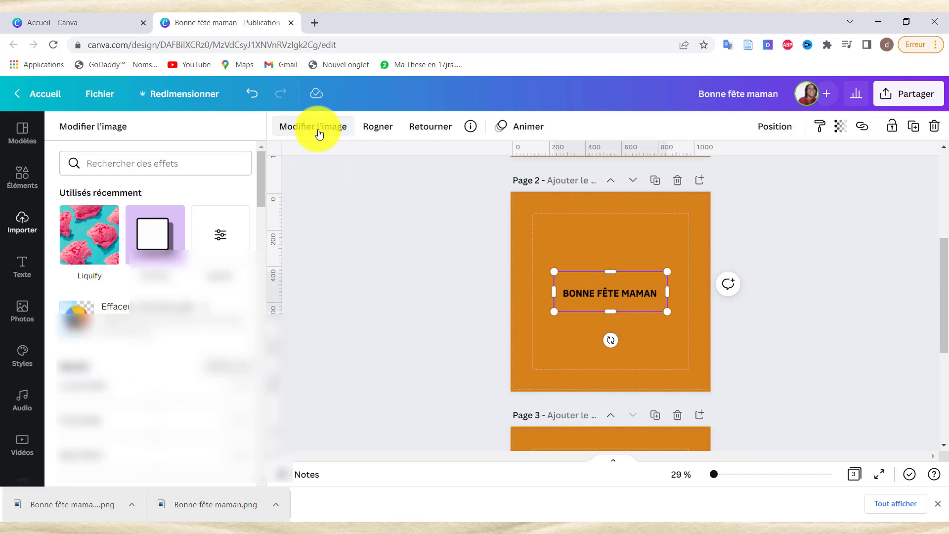
scroll(116, 384, "down", 15)
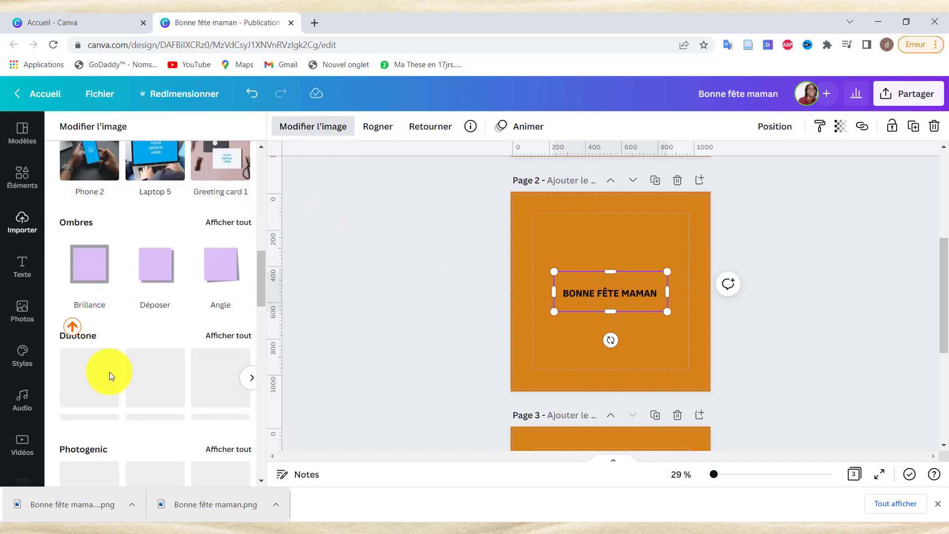
scroll(109, 372, "down", 3)
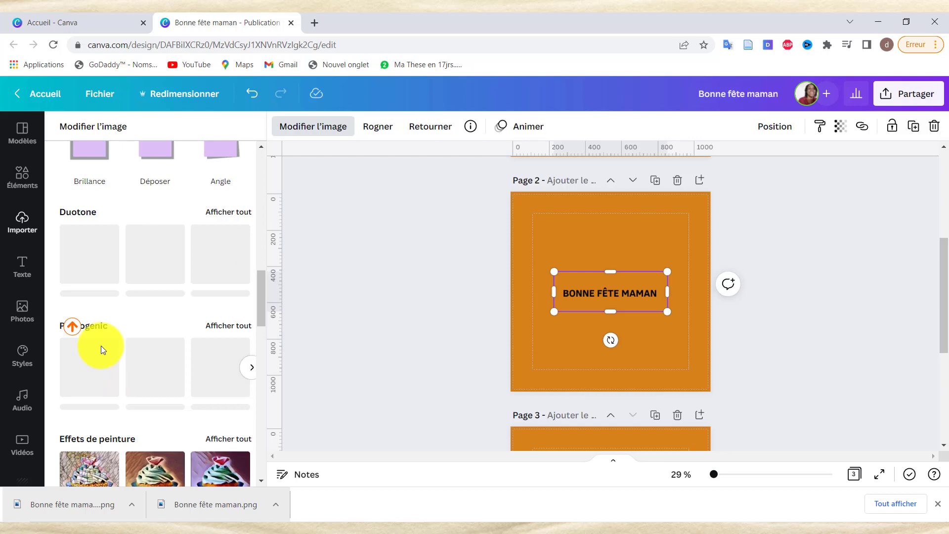
scroll(114, 327, "down", 1)
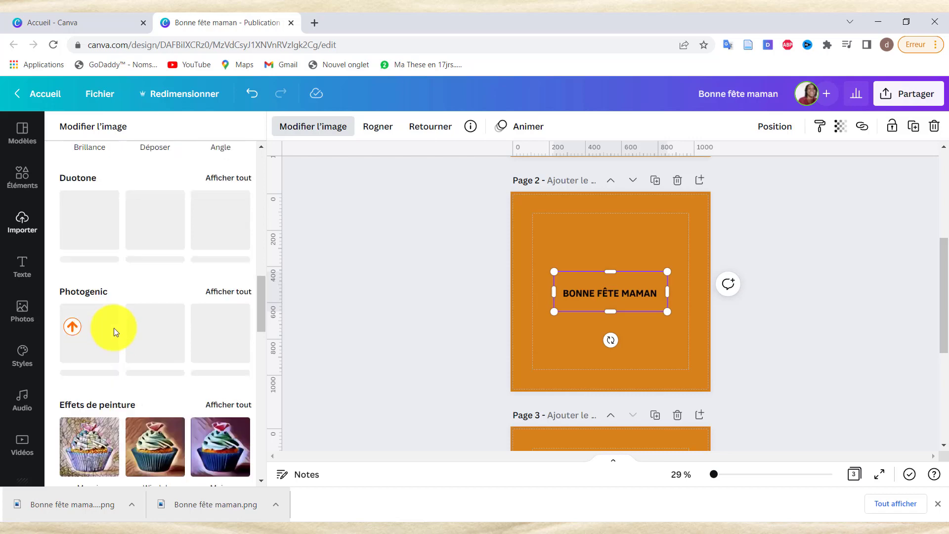
scroll(114, 328, "down", 5)
scroll(113, 328, "down", 5)
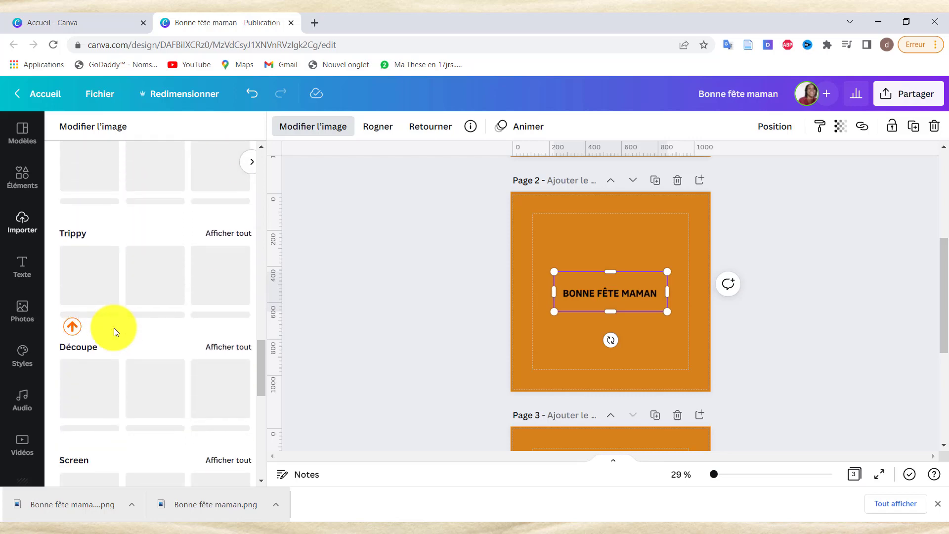
scroll(114, 328, "down", 3)
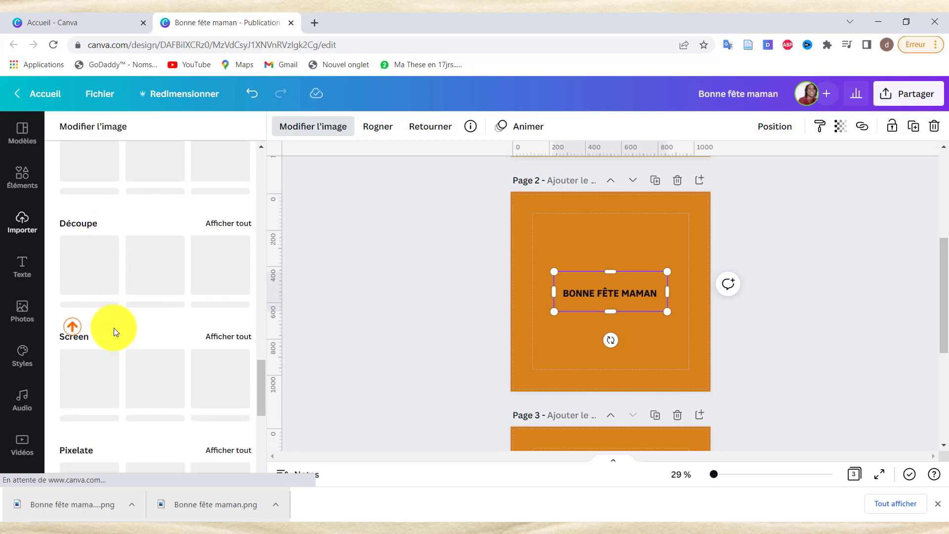
scroll(113, 328, "down", 4)
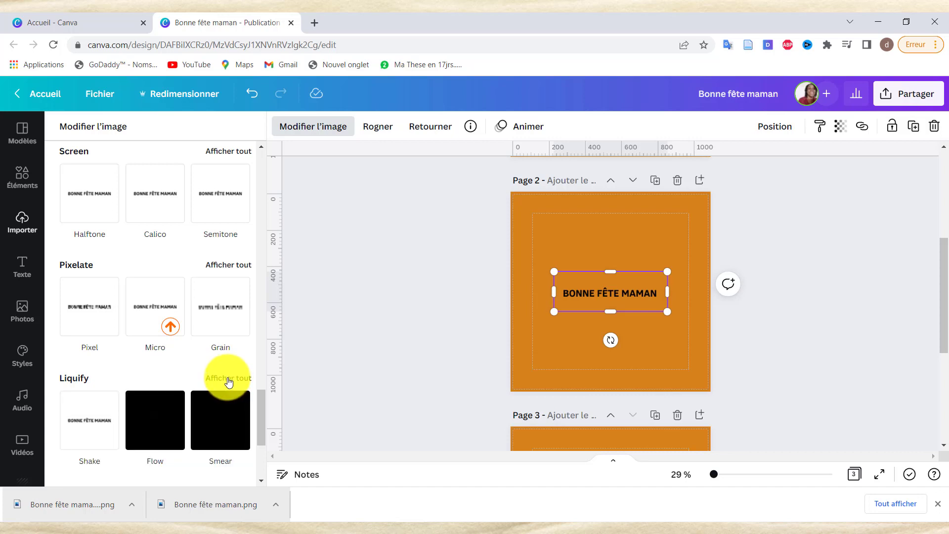
left_click(228, 379)
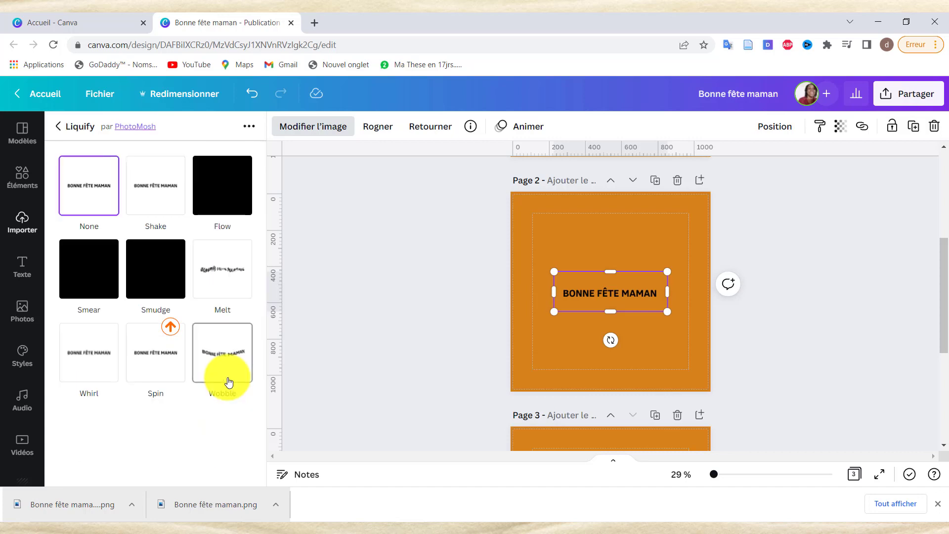
left_click(227, 279)
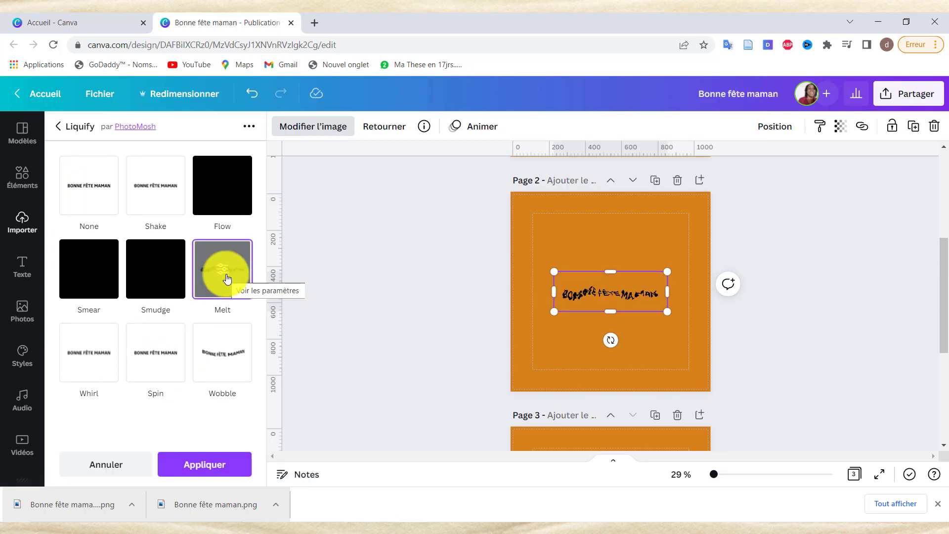
Step: Set the Melt effect's amount to 0.01, scale to 1.56 and speed to 0.24, and keep it on the image
left_click(227, 279)
mouse_move(115, 210)
left_mouse_down()
mouse_move(152, 213)
mouse_move(103, 221)
left_mouse_up()
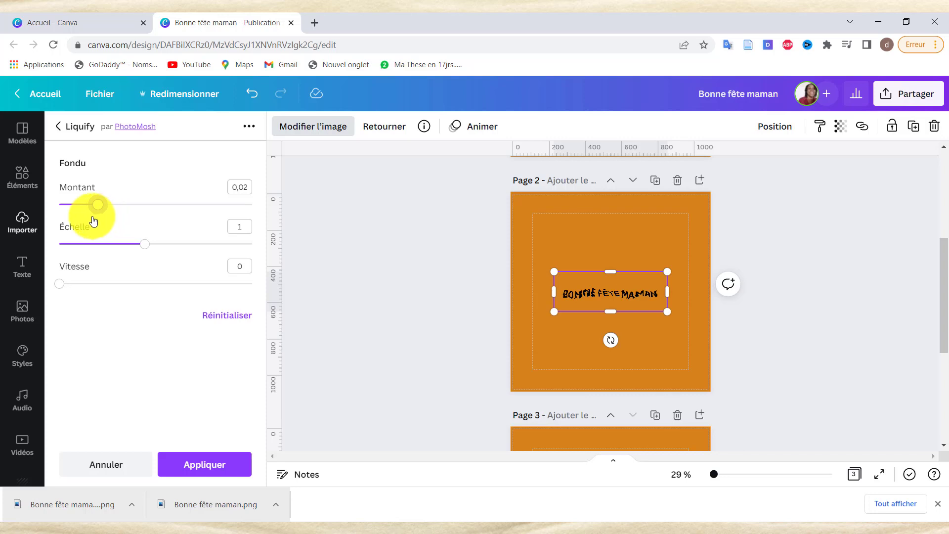
left_click_drag(93, 221, 86, 221)
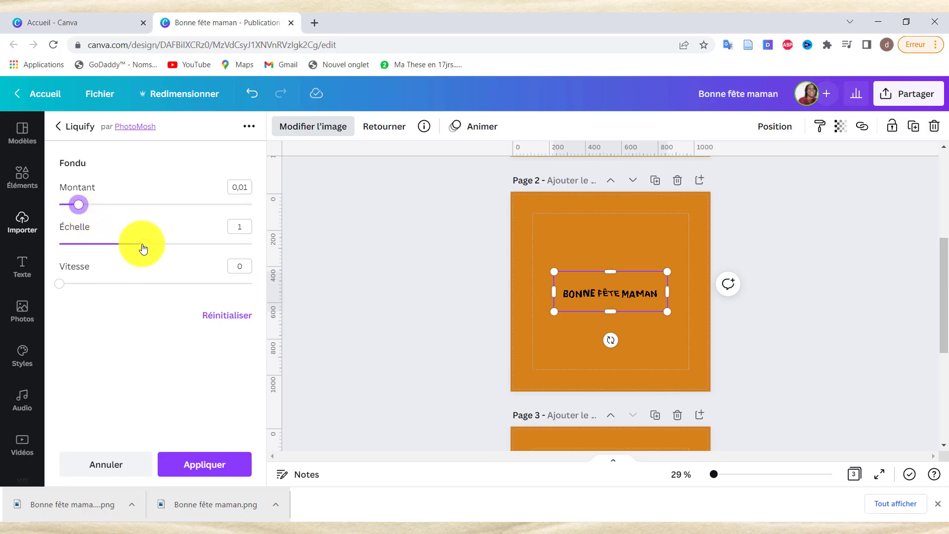
left_click_drag(144, 248, 188, 247)
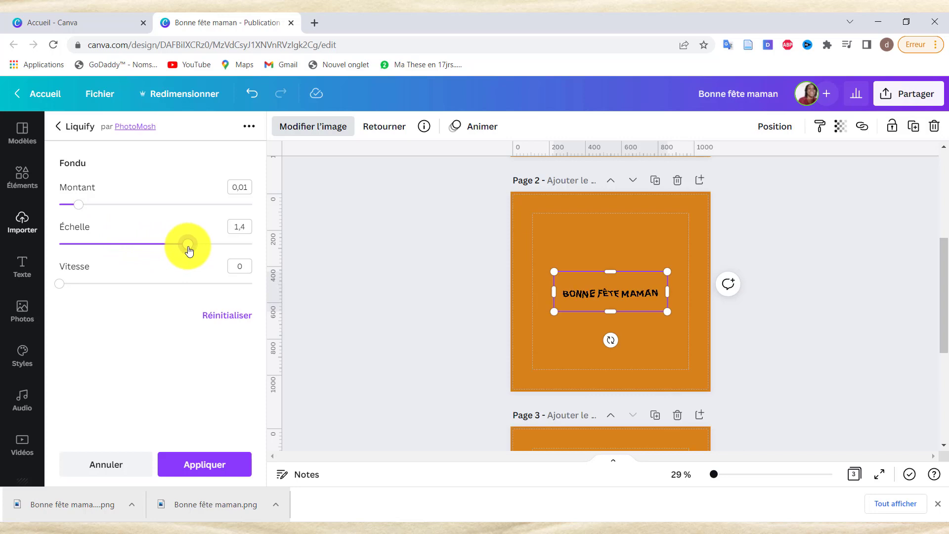
left_click_drag(59, 284, 218, 277)
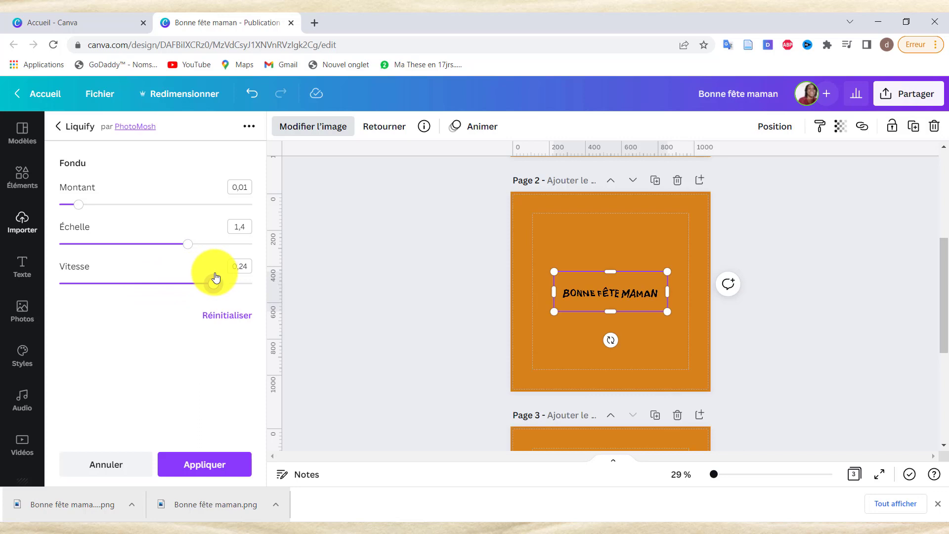
left_click_drag(190, 247, 205, 246)
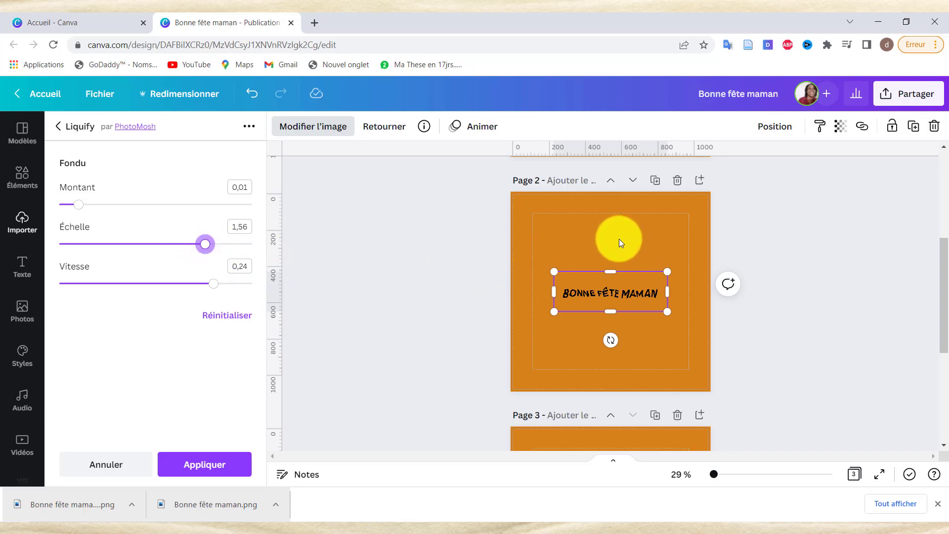
left_click(22, 222)
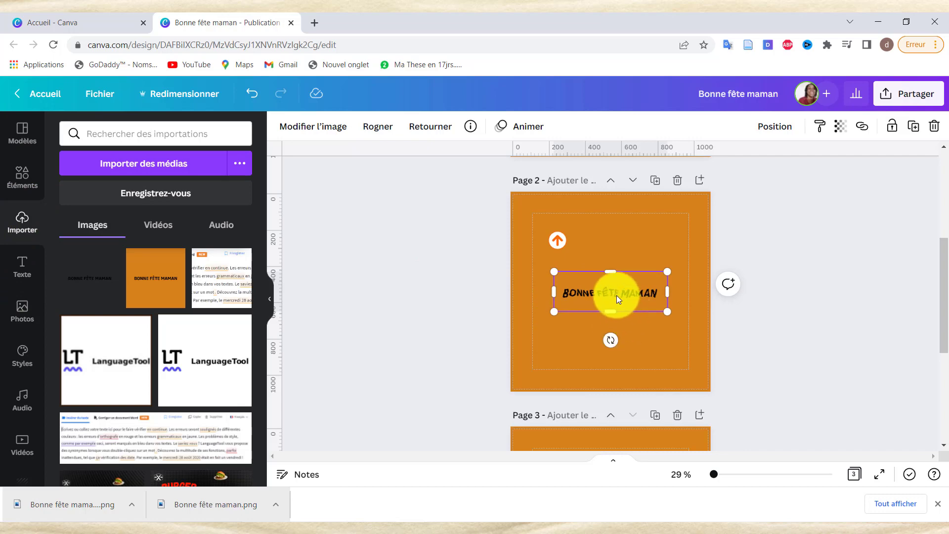
Step: Add the Amber effect from the Duotone collection to the melted text image
left_click(316, 130)
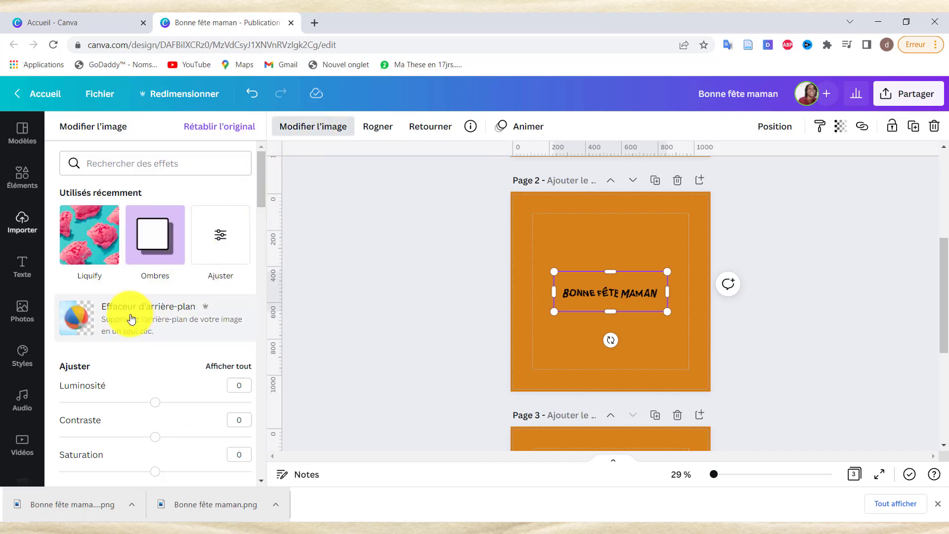
scroll(129, 312, "down", 5)
scroll(97, 356, "down", 4)
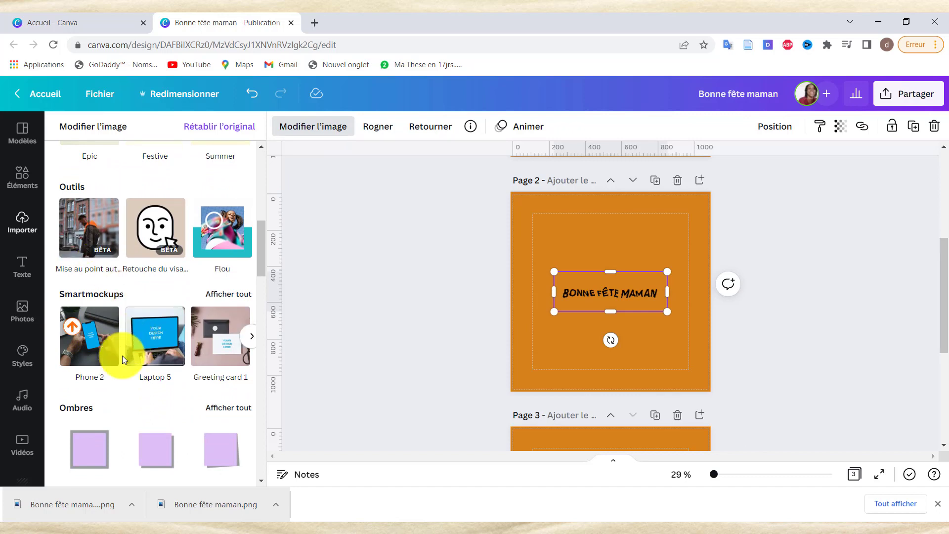
scroll(121, 359, "down", 4)
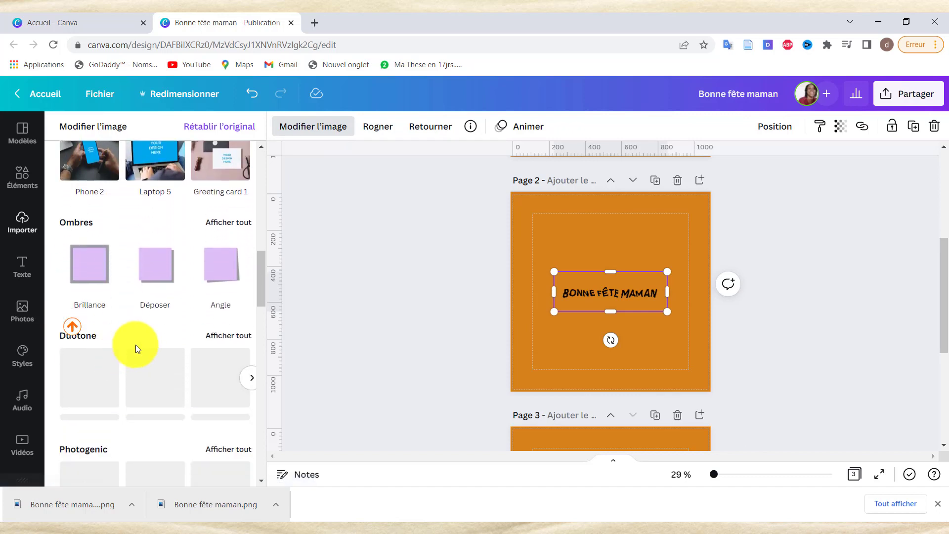
left_click(225, 340)
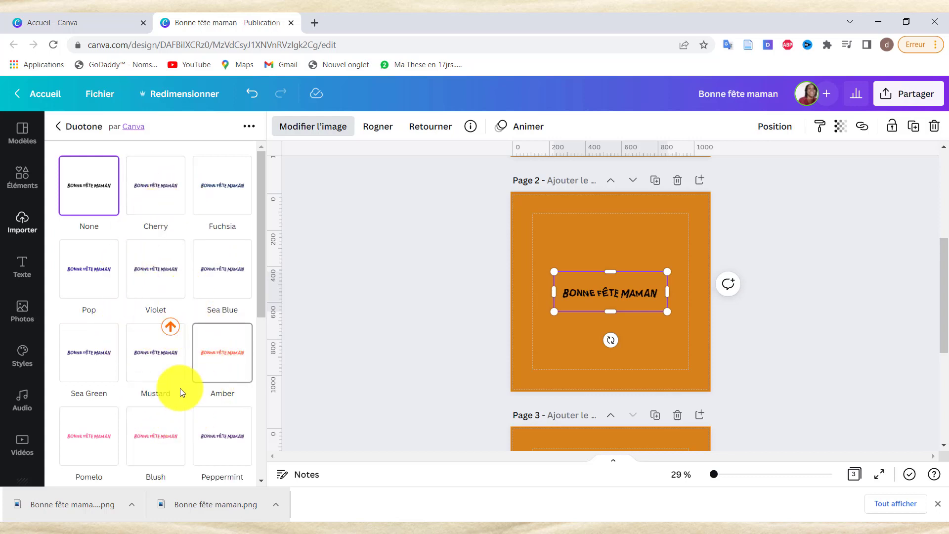
left_click(229, 352)
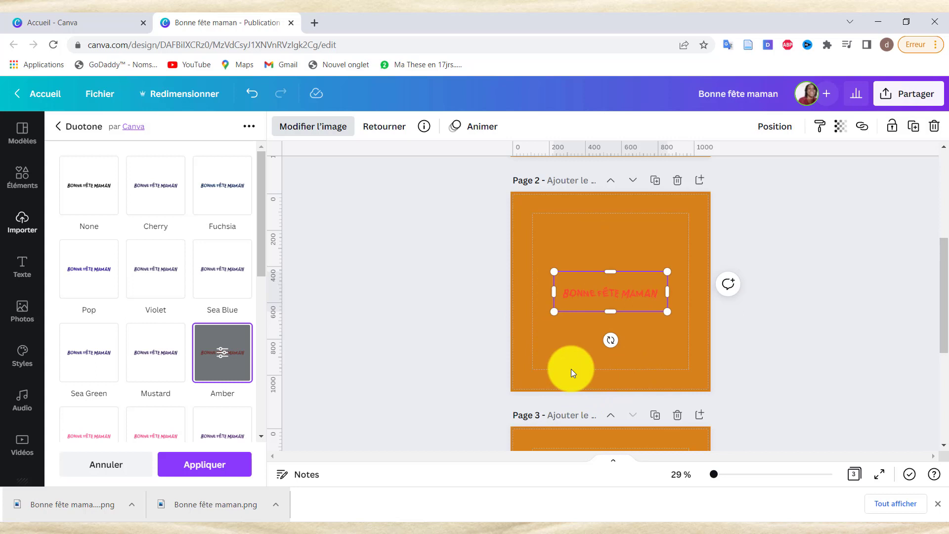
Step: Set both the highlights and shadows colours of the Amber duotone to white
left_click(224, 350)
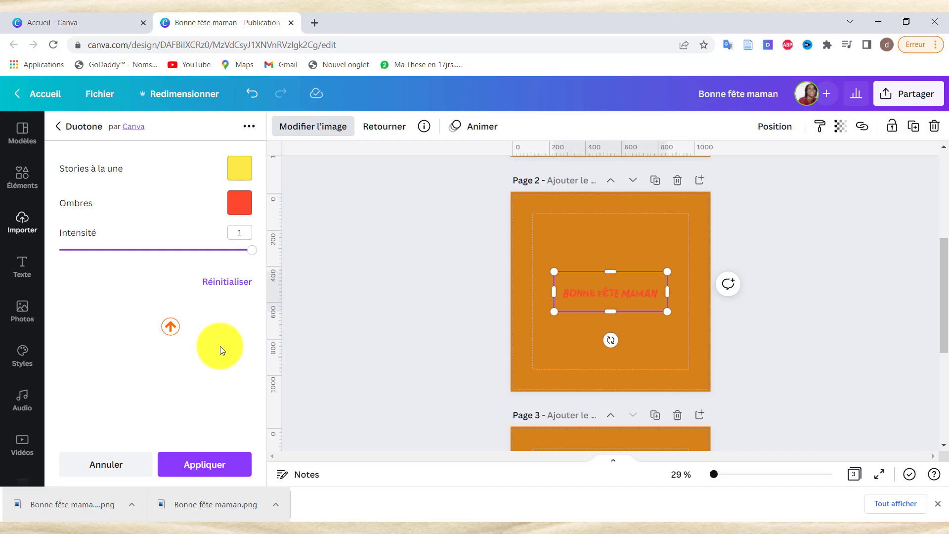
left_click(245, 174)
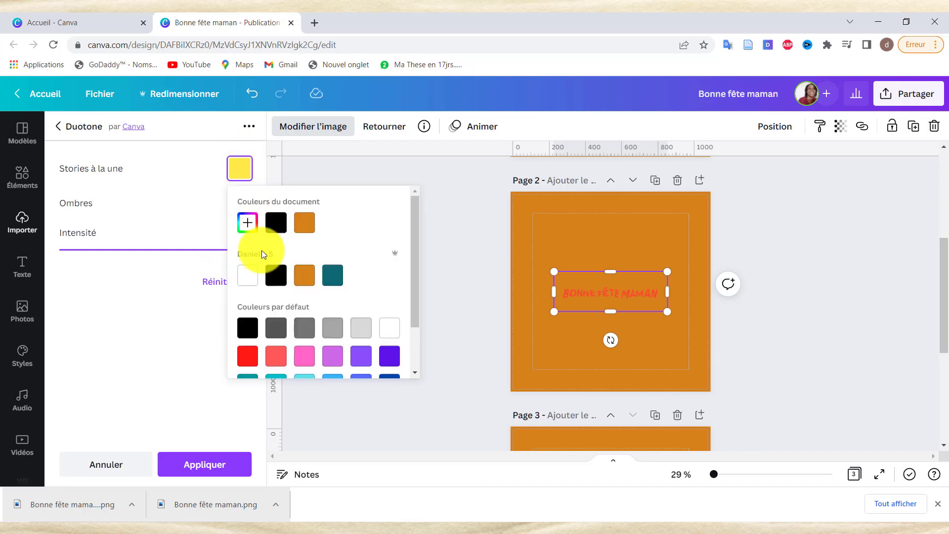
left_click(393, 328)
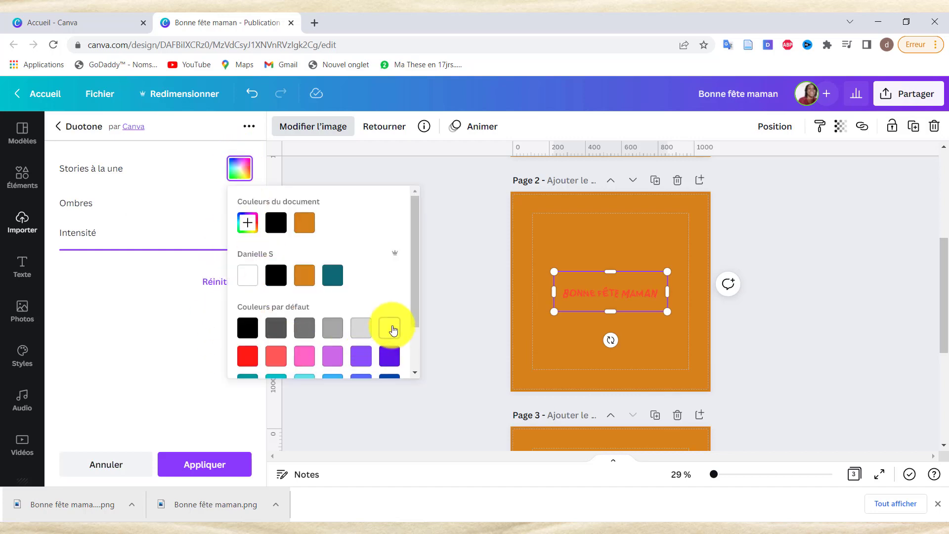
left_click(155, 283)
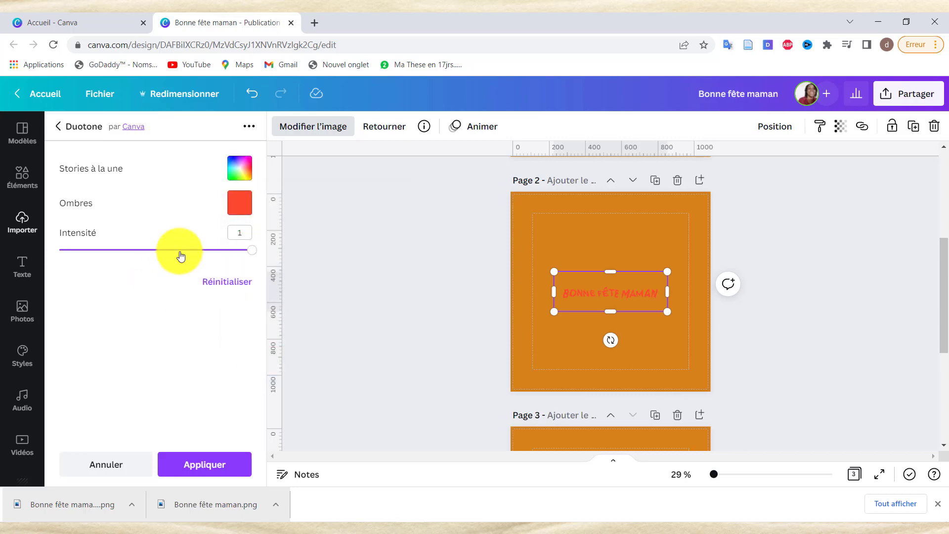
left_click(248, 205)
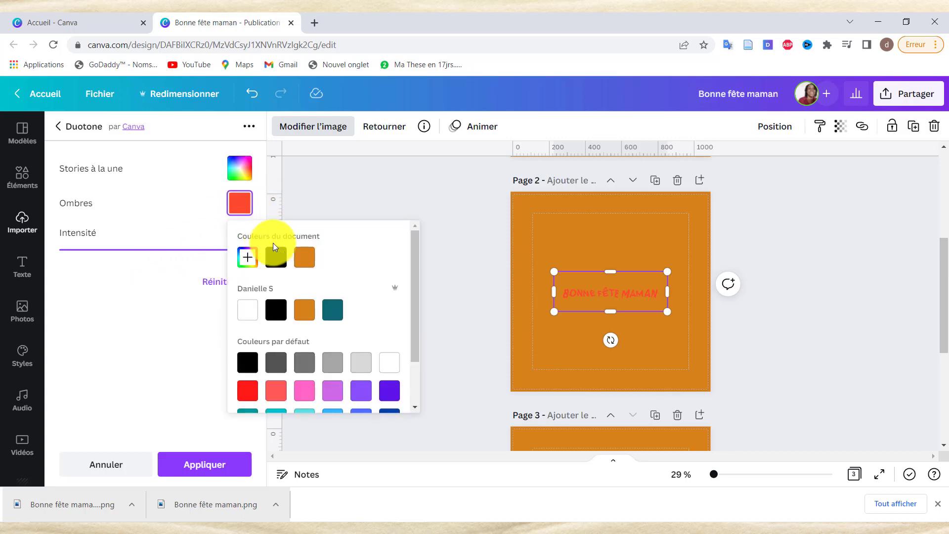
left_click(390, 367)
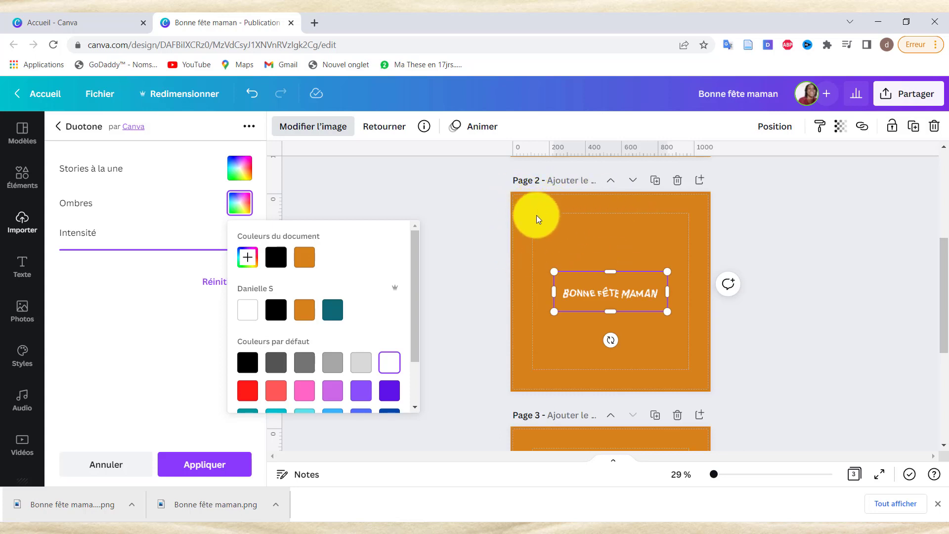
Step: Try several duotone shadow colours, including violet, yellow, teal, turquoise, light orange and lime, ending with light grey
left_click(332, 399)
left_click(396, 398)
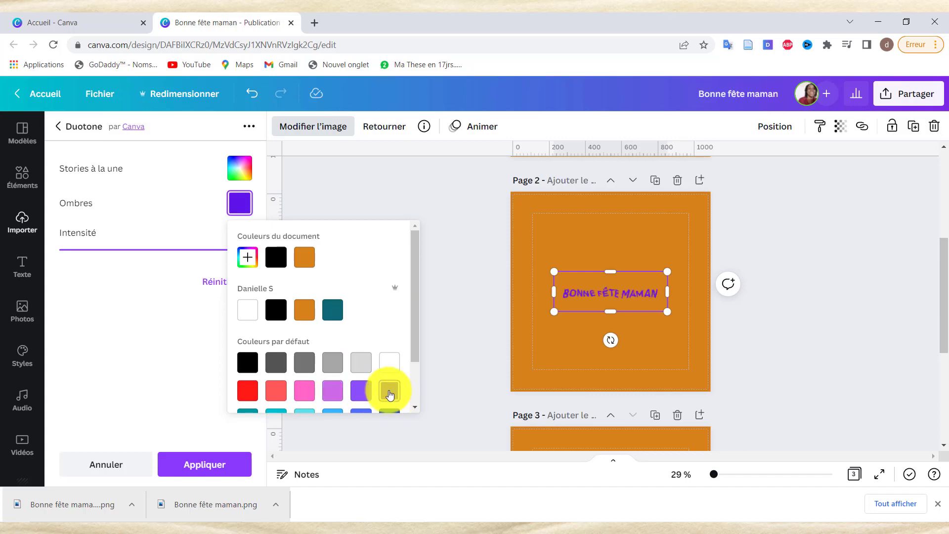
scroll(369, 376, "down", 1)
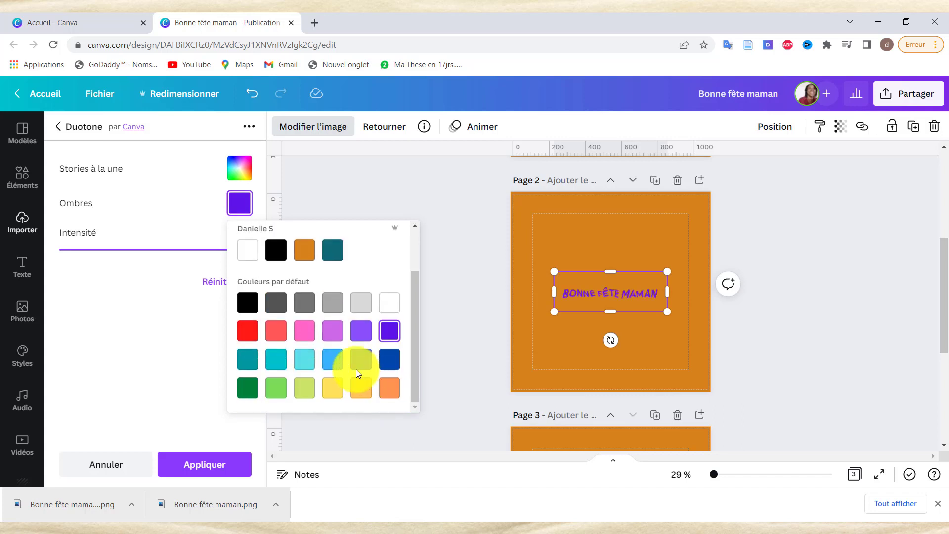
left_click(302, 363)
left_click(334, 391)
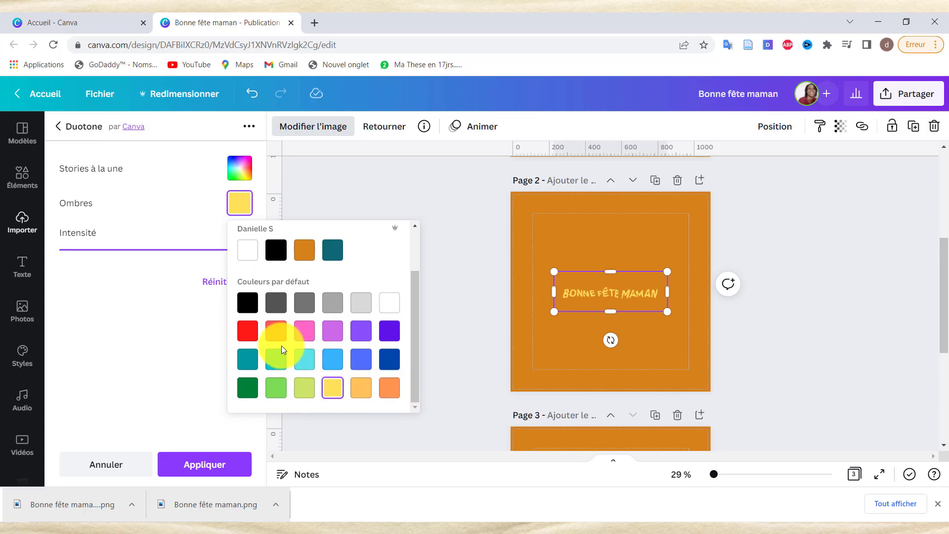
left_click(275, 390)
left_click(245, 357)
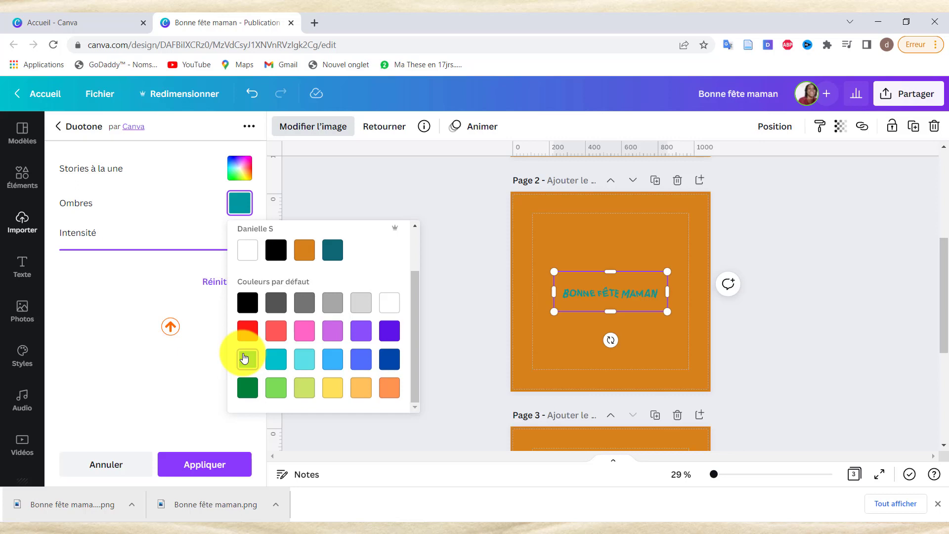
left_click(275, 338)
left_click(276, 360)
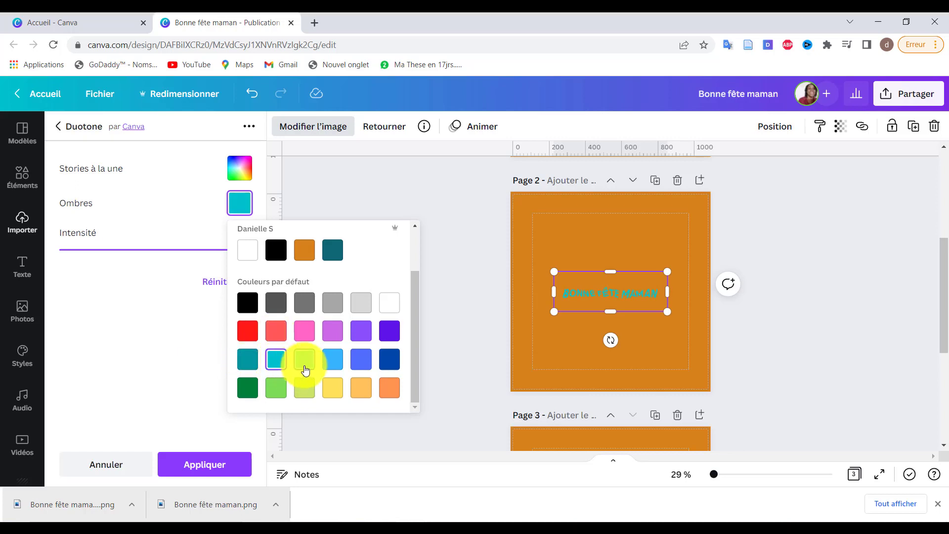
left_click(363, 391)
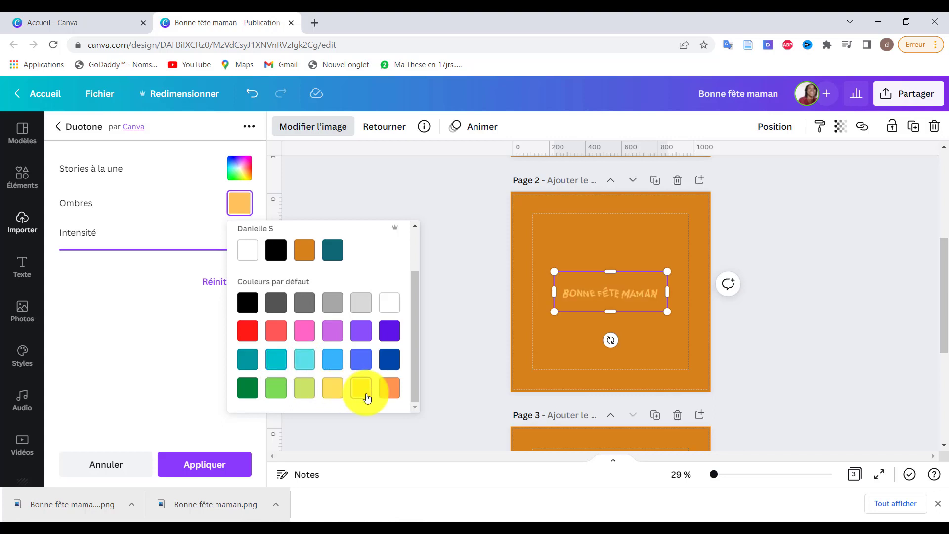
left_click(302, 390)
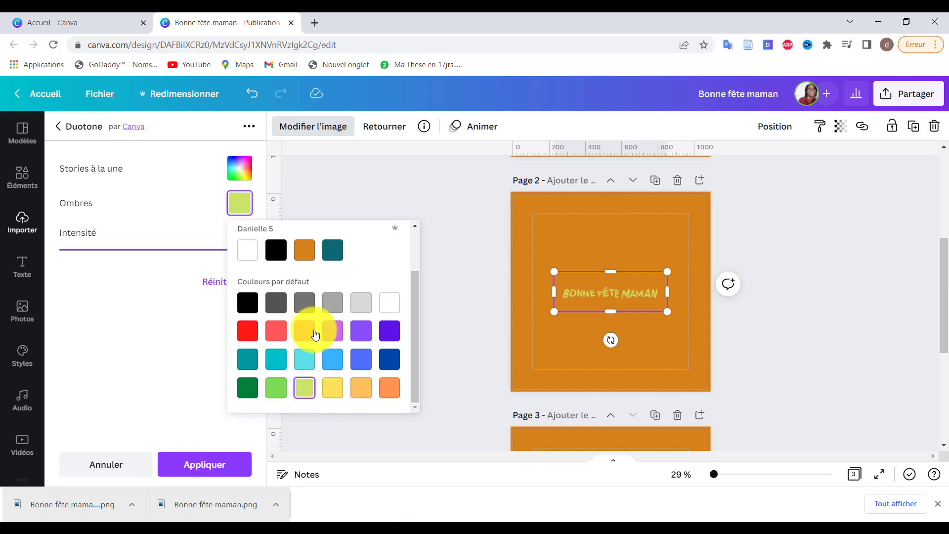
left_click(365, 308)
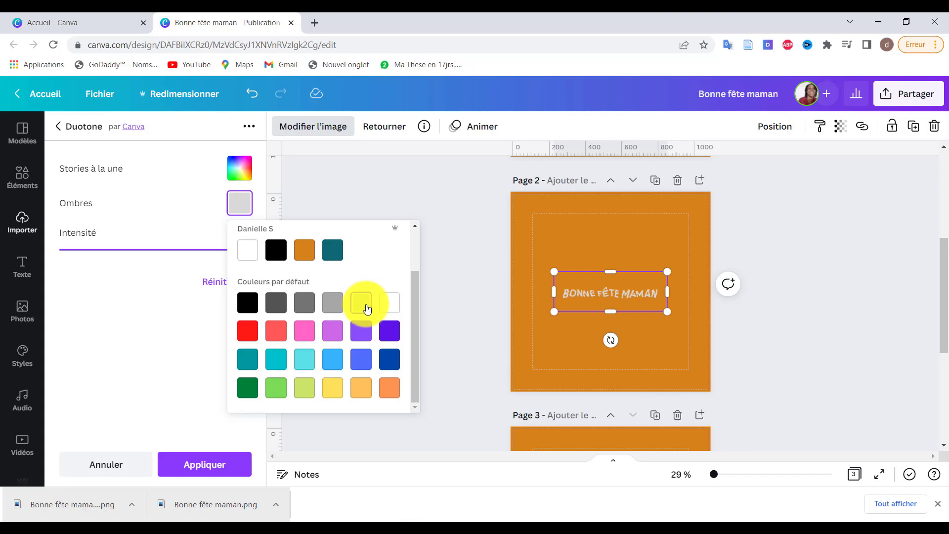